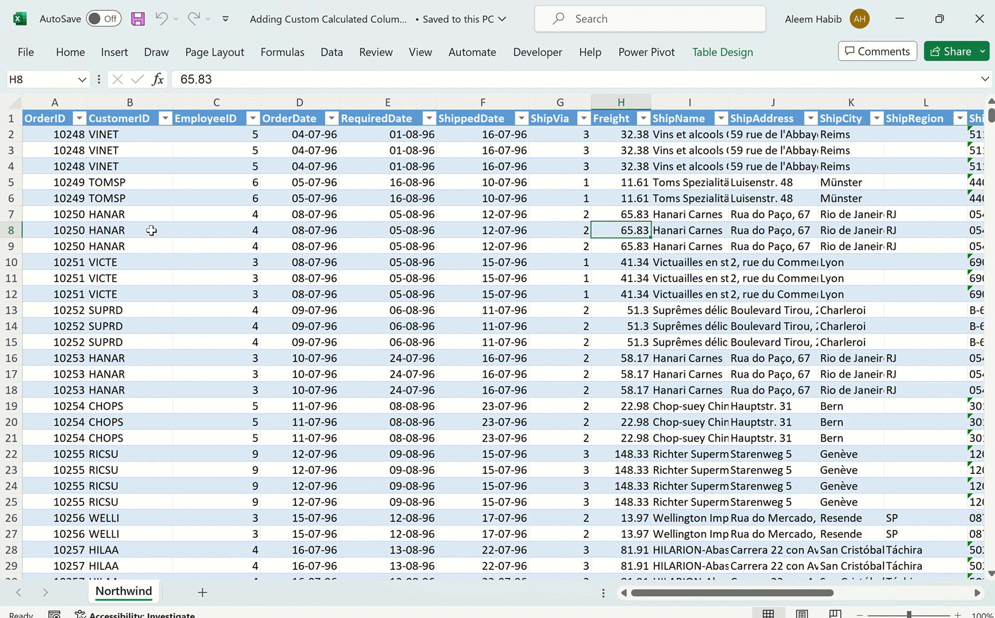
Step: Load the Northwind sheet's orders table into the Power Query Editor
left_click(343, 234)
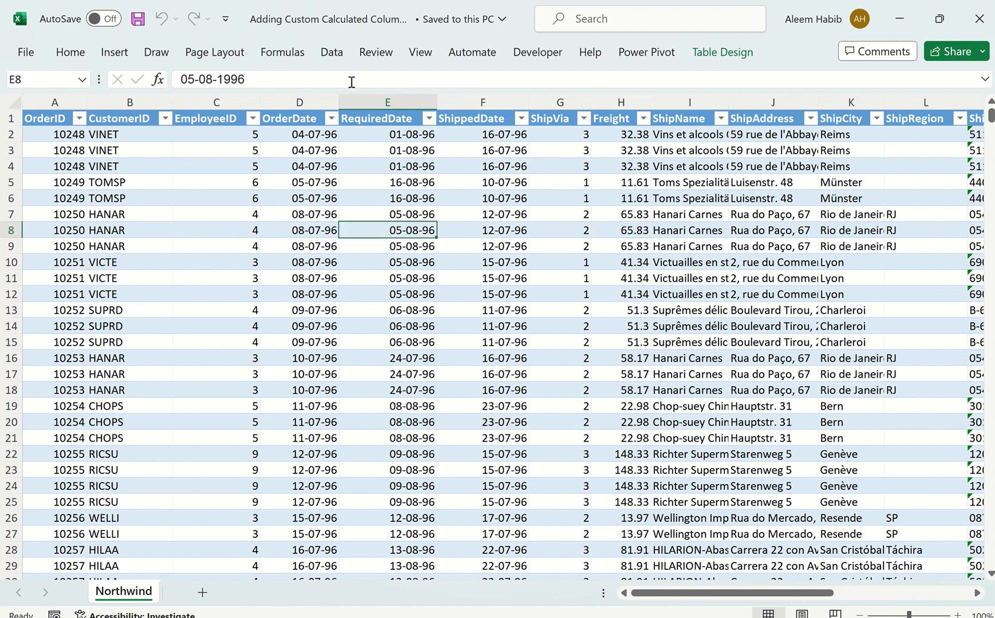
left_click(332, 54)
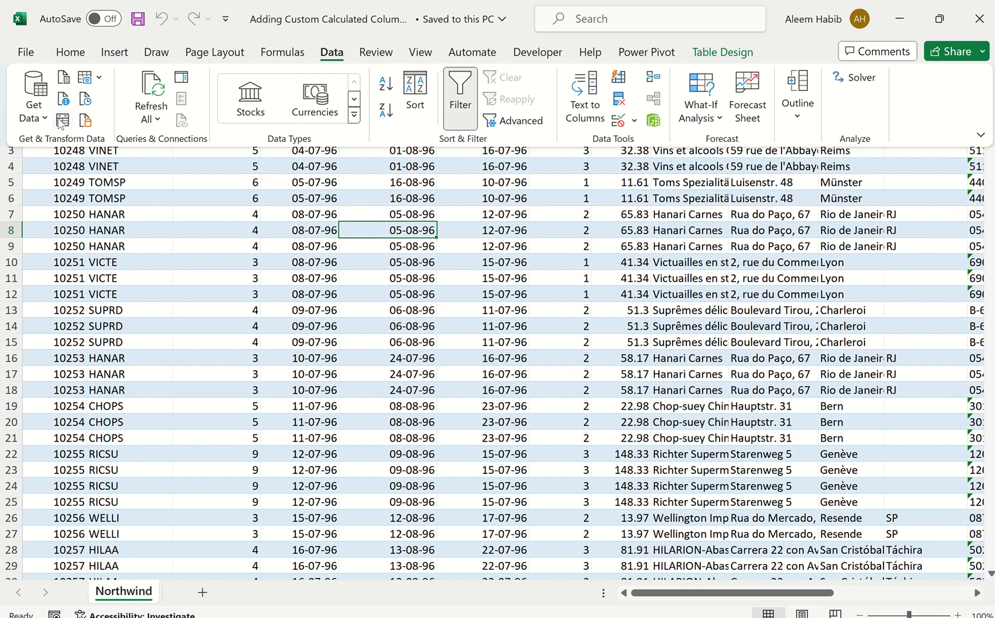
left_click(61, 121)
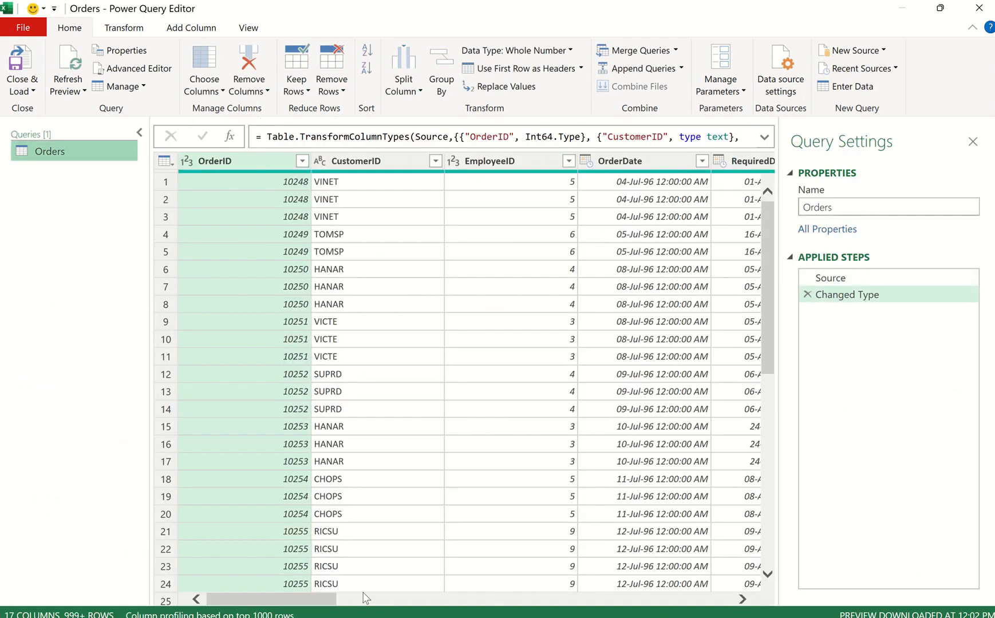
Step: Start a custom column in the Orders query and name it Order Amount
left_click_drag(297, 599, 741, 594)
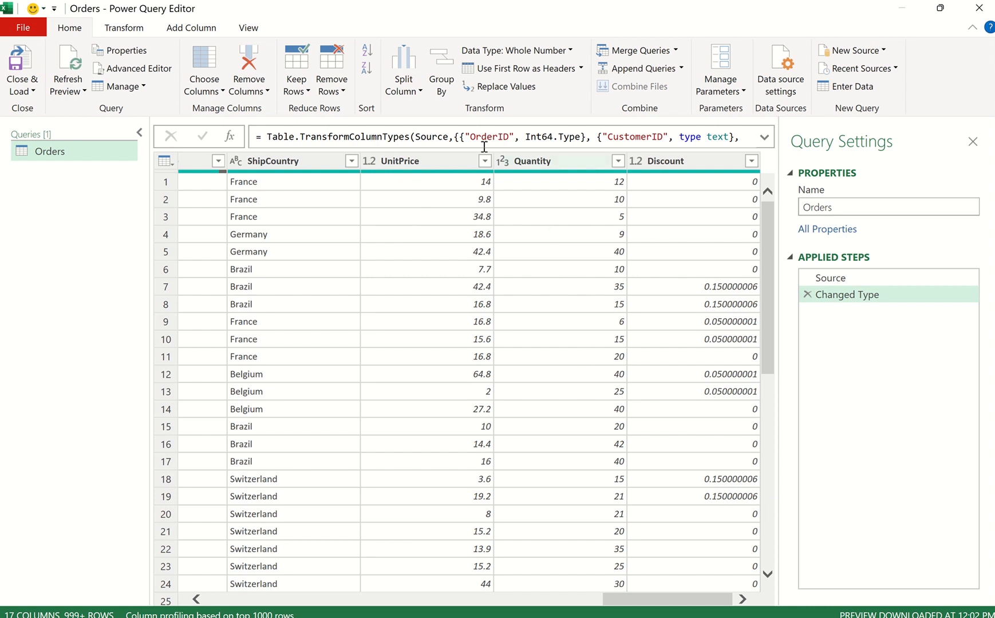
left_click(192, 29)
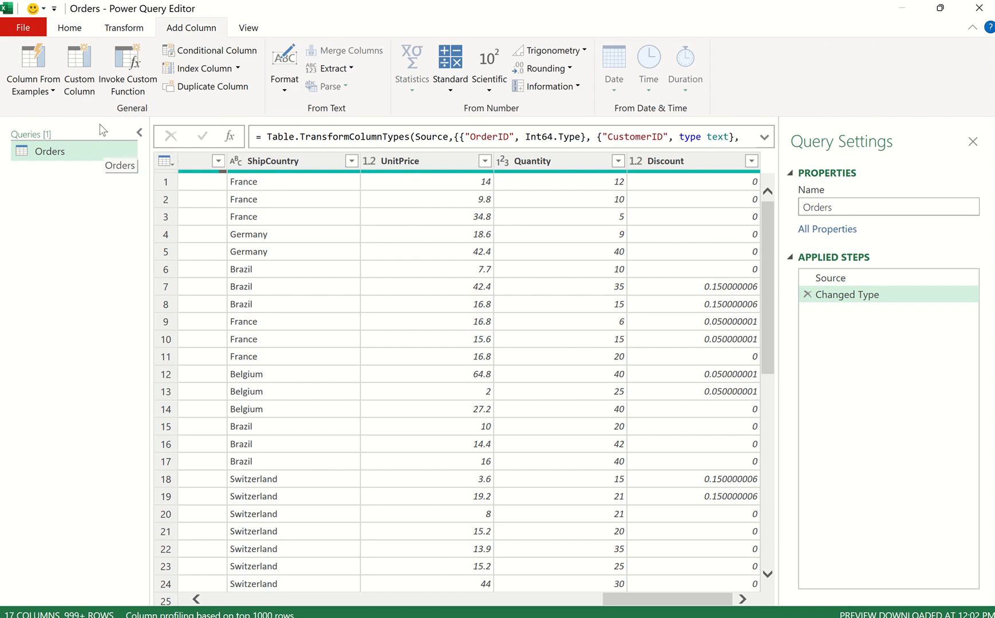
left_click(76, 61)
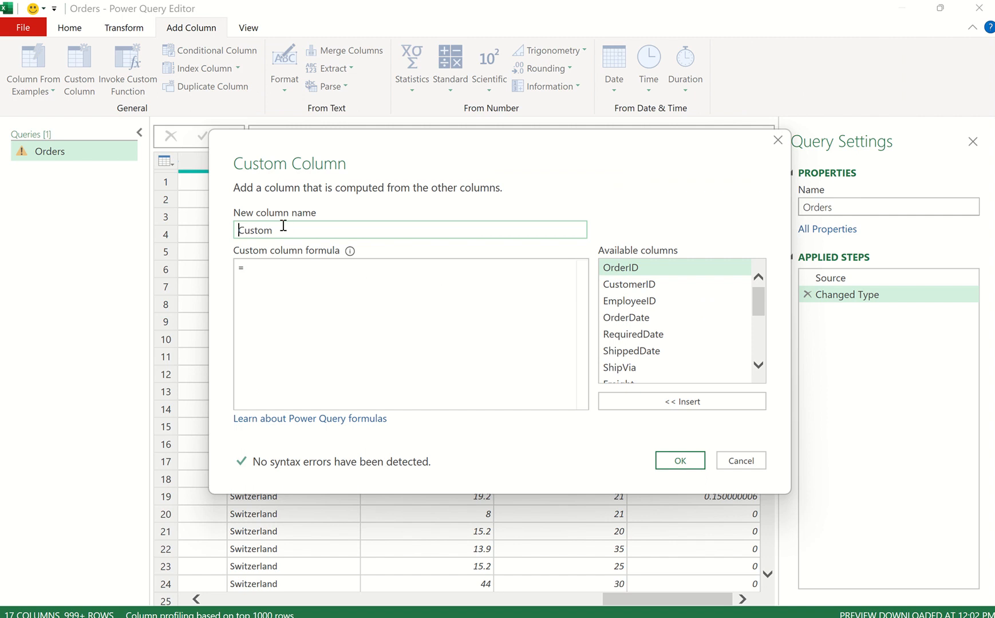
double_click(283, 225)
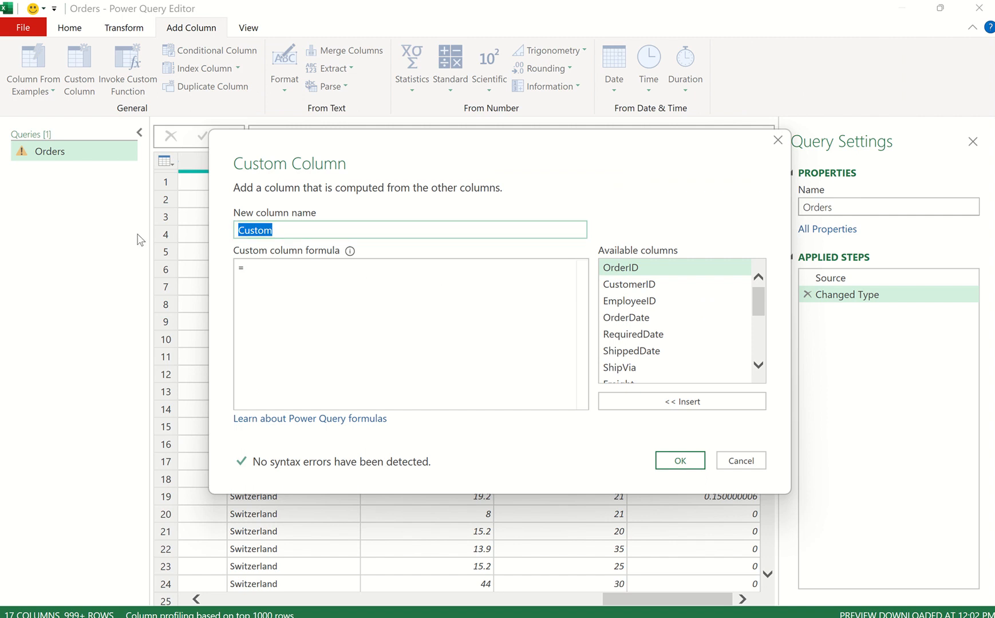
type("Order Amount")
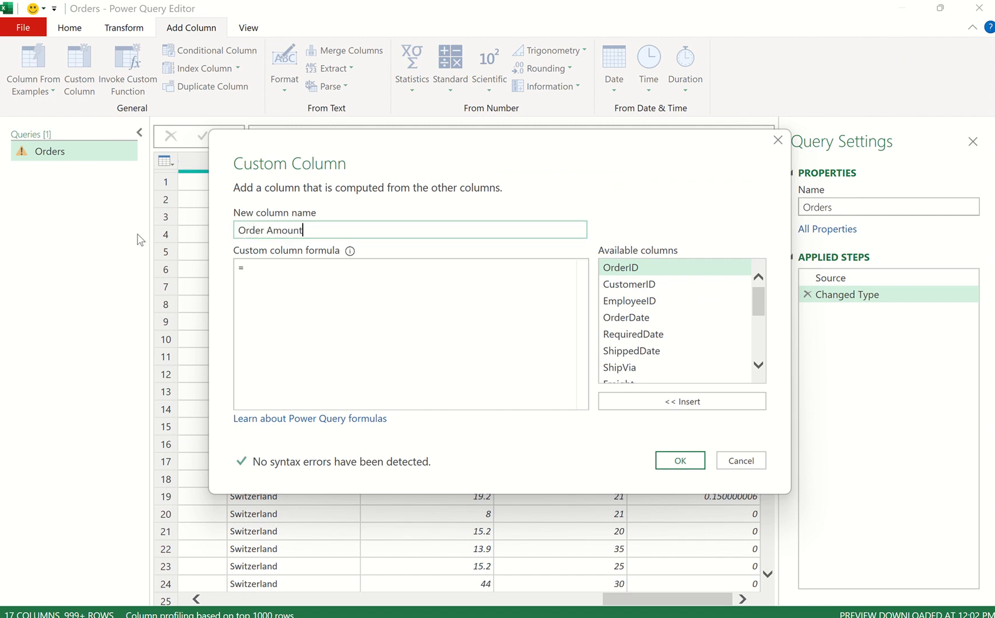
Step: Define the Order Amount column with the formula [Quantity]*[UnitPrice]*(1-[Discount]) and create it
left_click(266, 272)
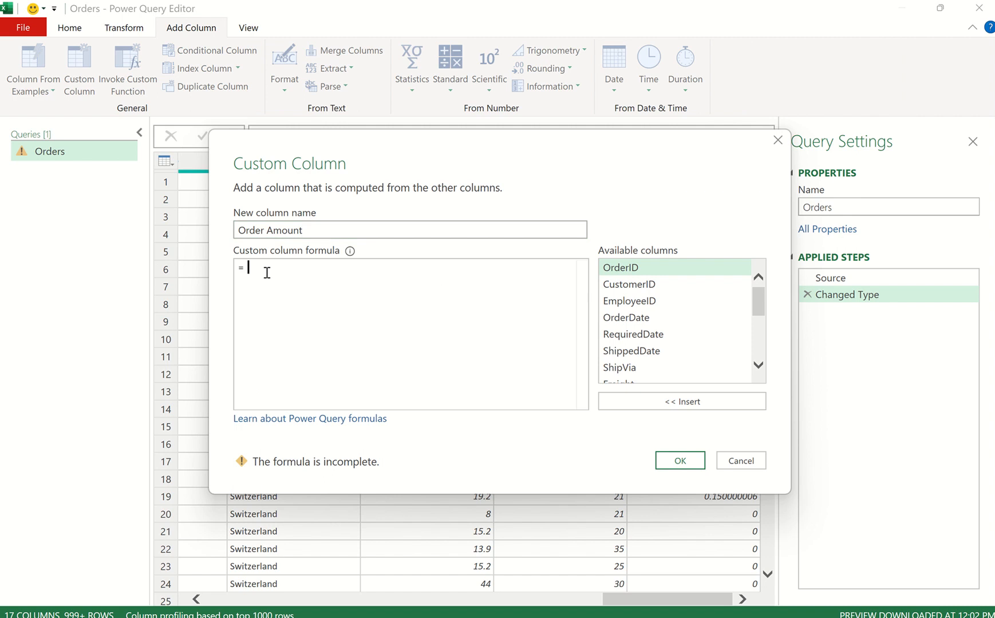
scroll(645, 331, "down", 3)
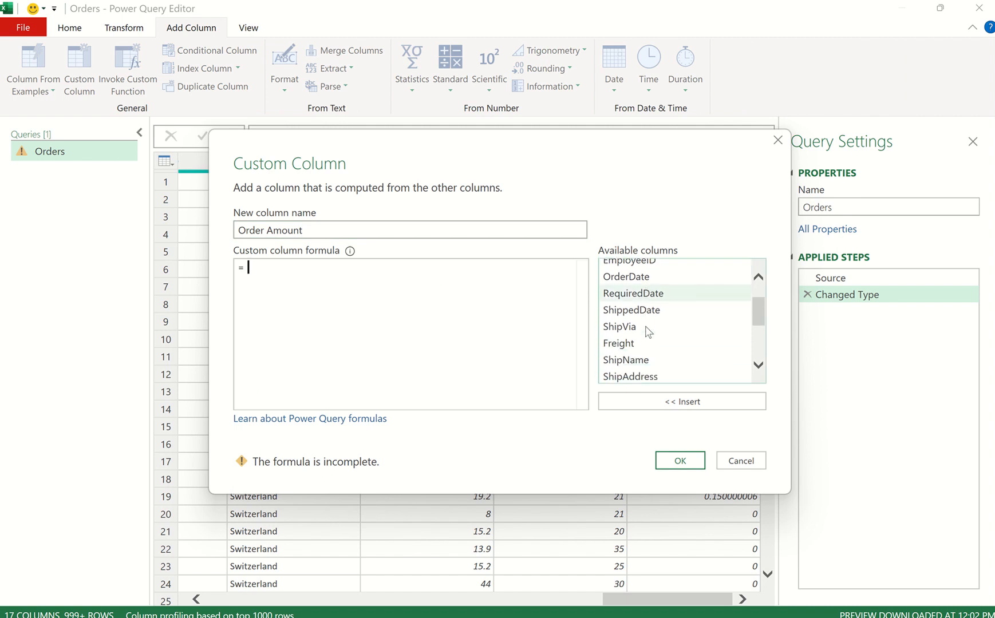
scroll(645, 332, "down", 2)
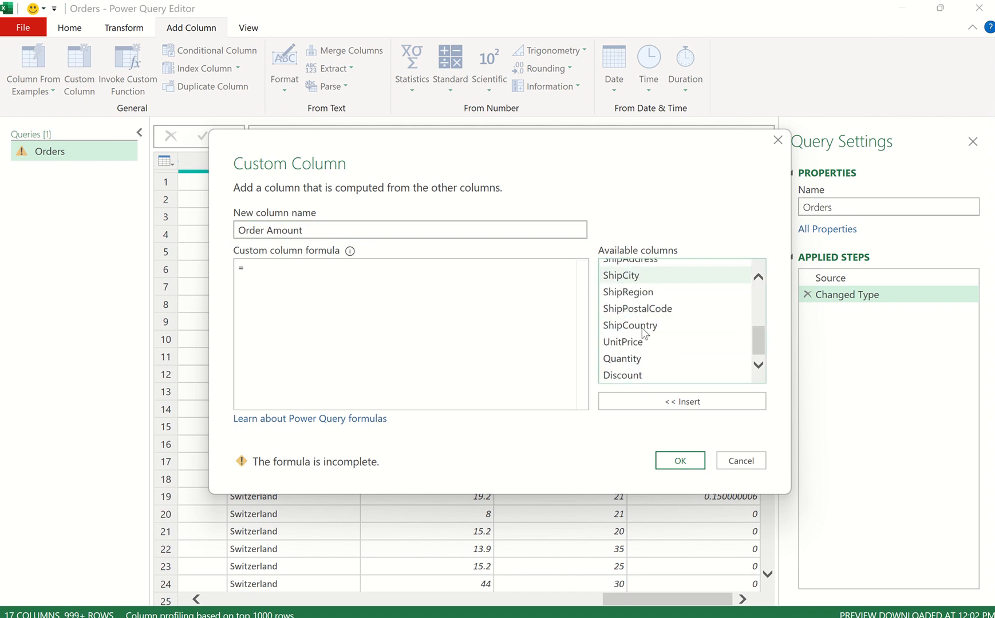
double_click(623, 360)
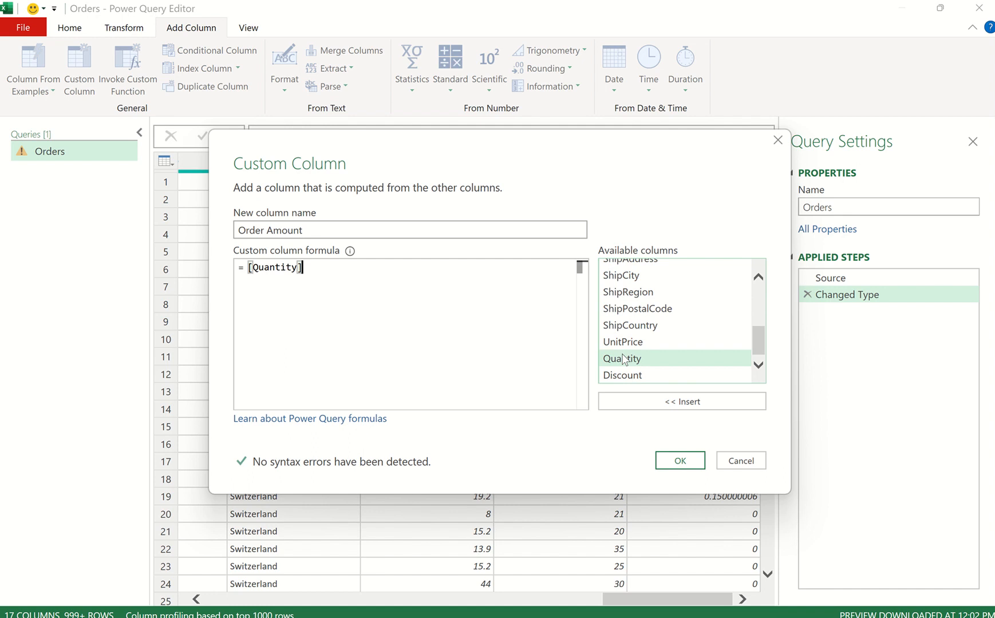
type("*")
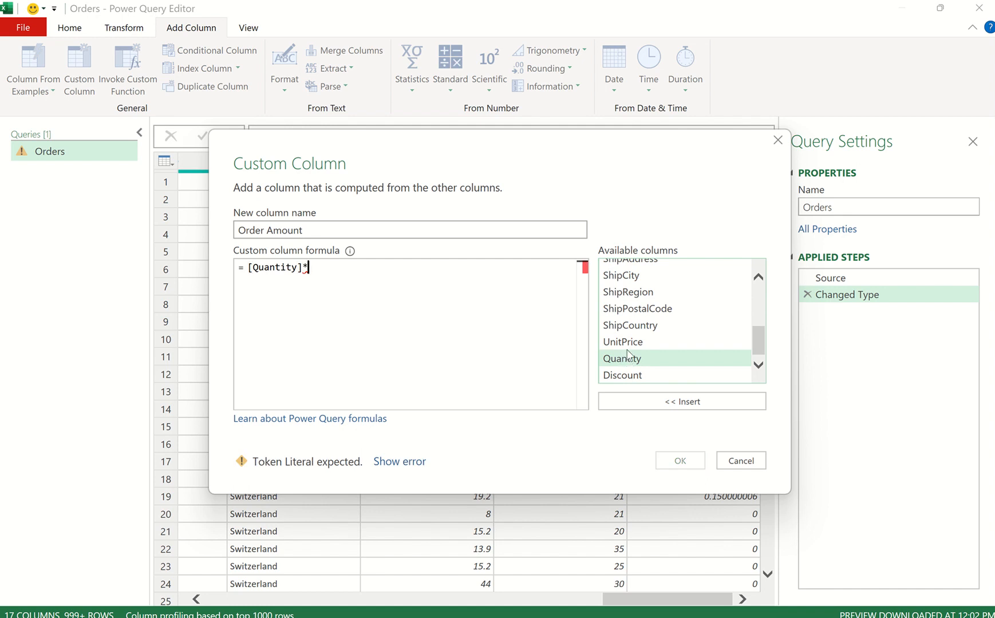
double_click(625, 343)
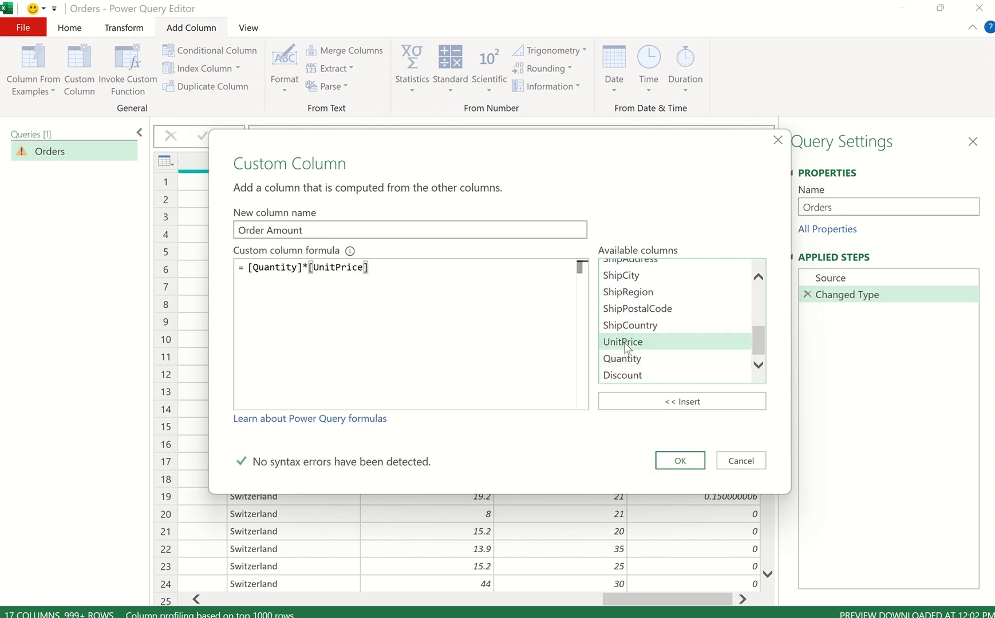
type("*(")
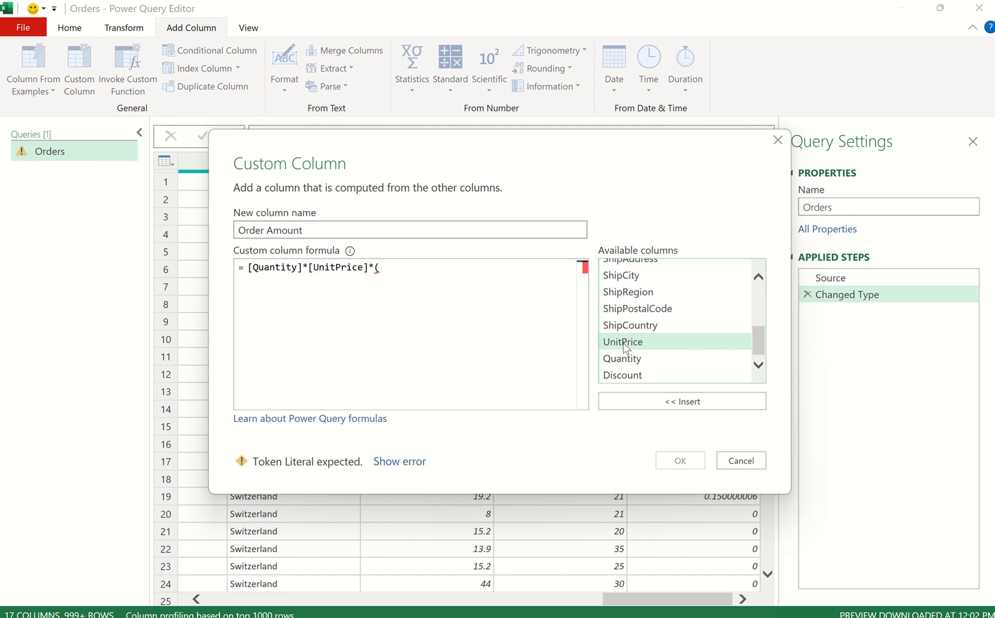
type("1-")
double_click(620, 375)
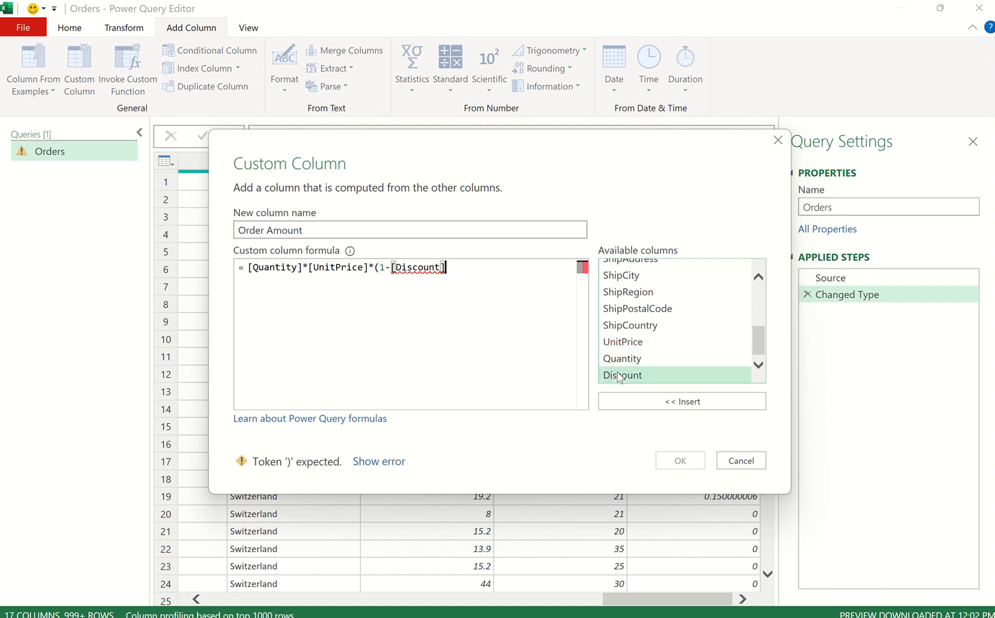
type(")")
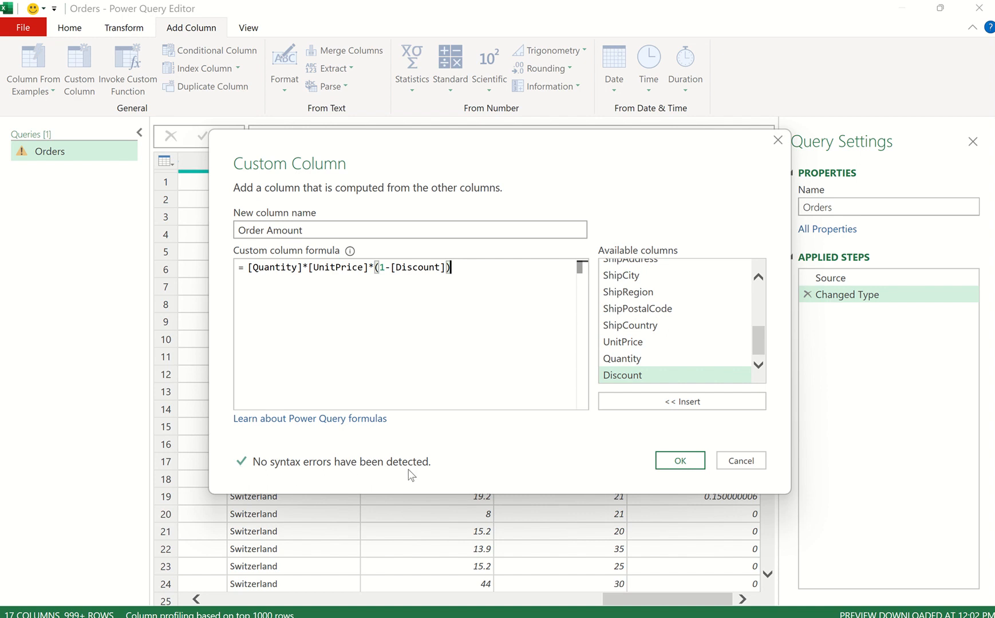
left_click(663, 461)
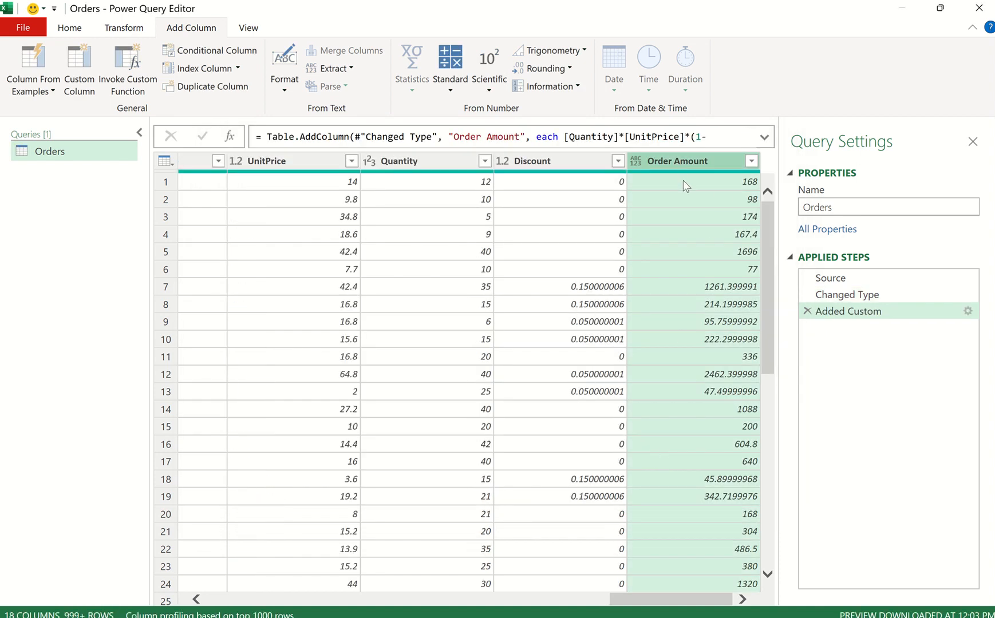
Step: Set the Order Amount column's data type to Decimal Number and round its values to 2 decimal places
left_click(636, 163)
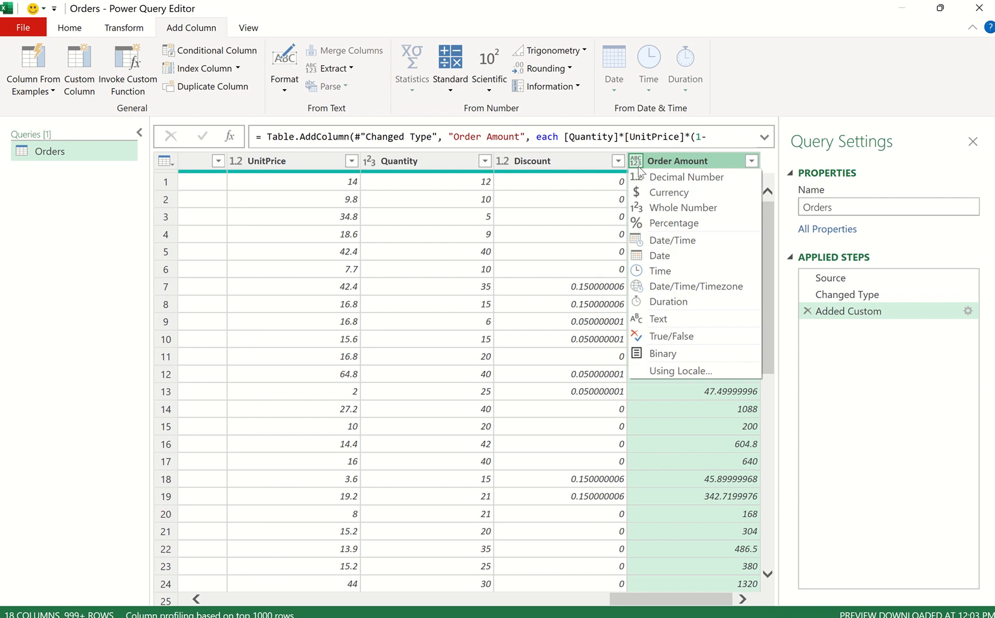
left_click(656, 178)
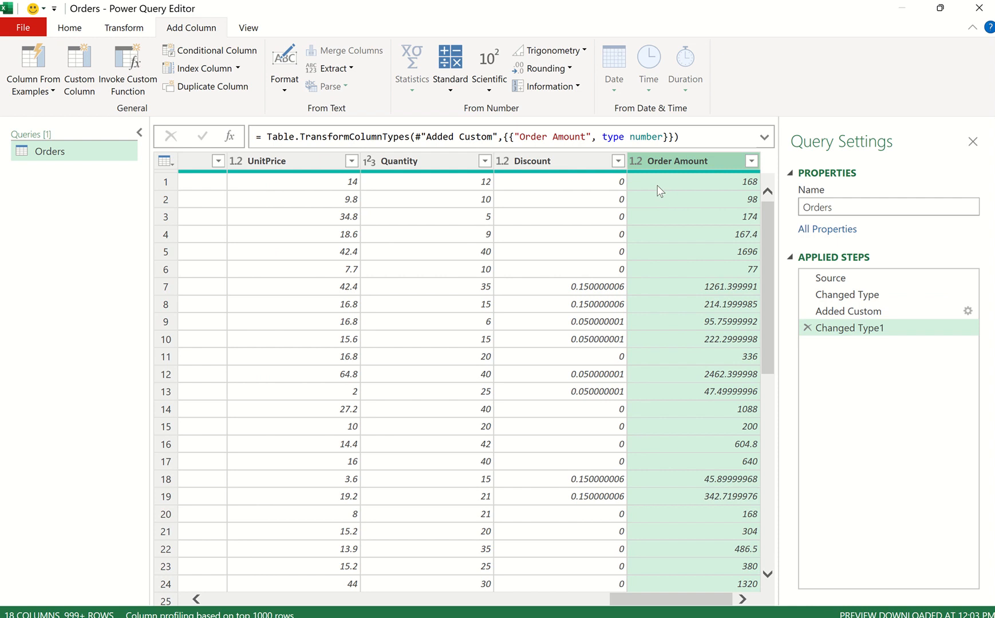
left_click(132, 30)
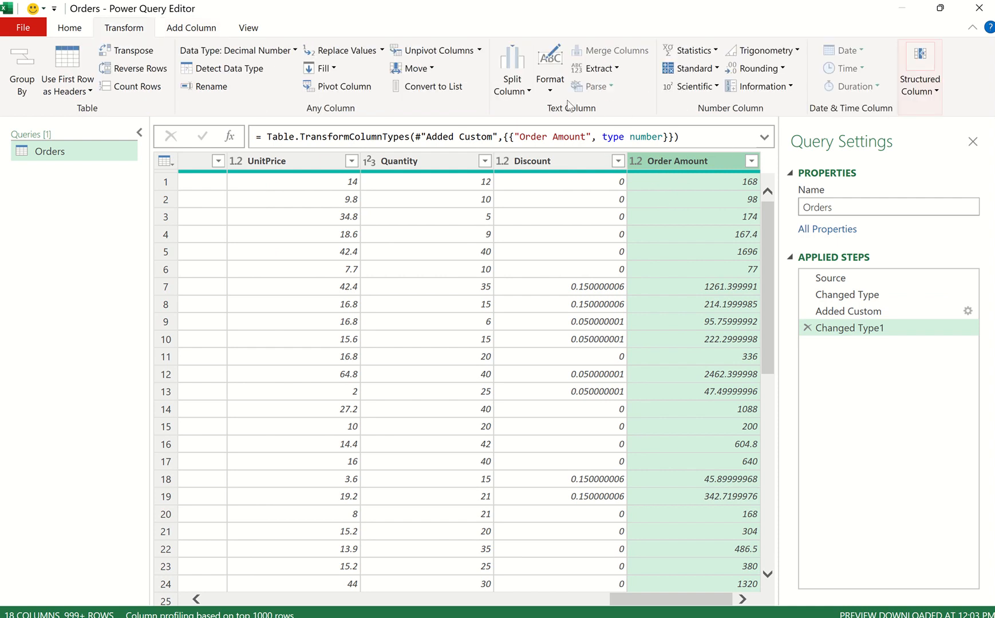
left_click(782, 70)
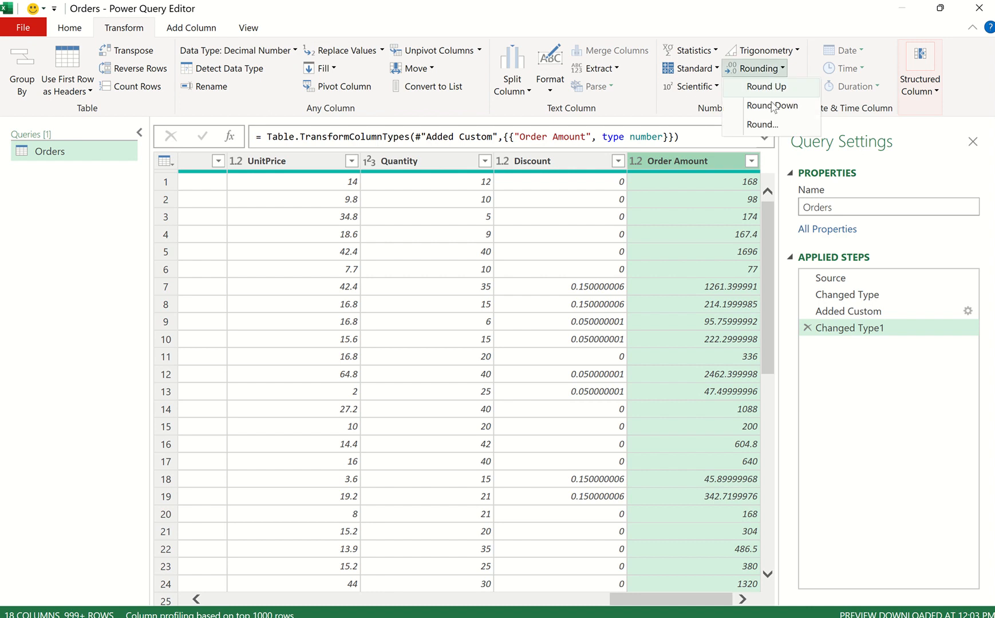
left_click(761, 126)
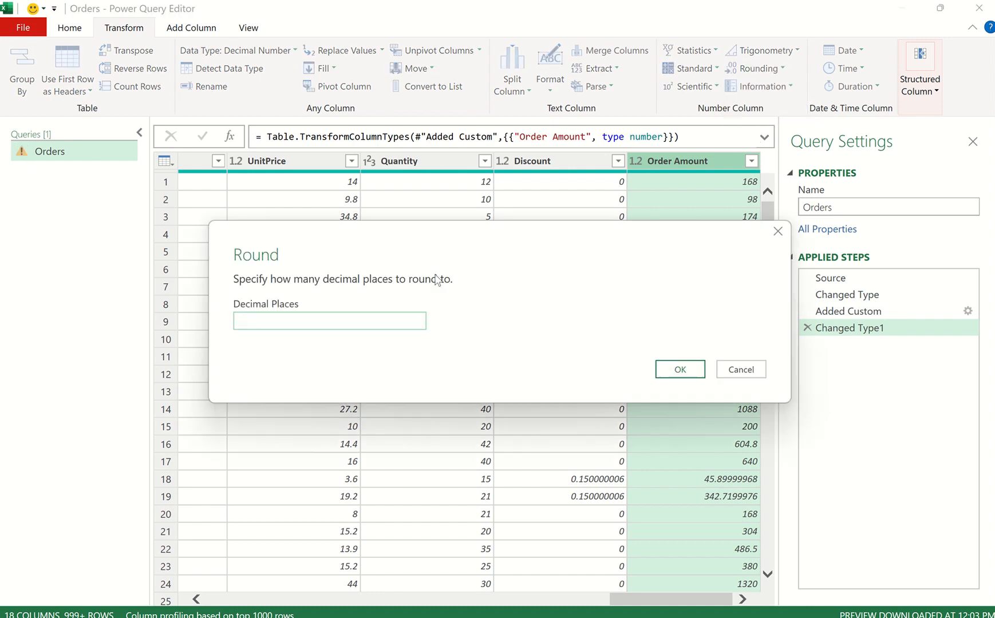
left_click(302, 322)
type("2")
left_click(677, 369)
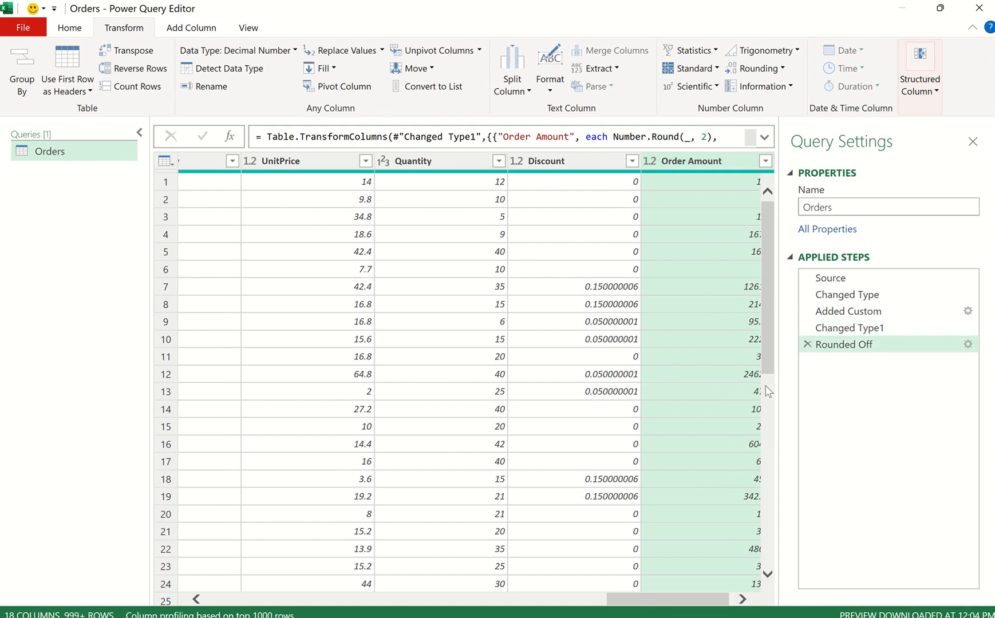
left_click(741, 600)
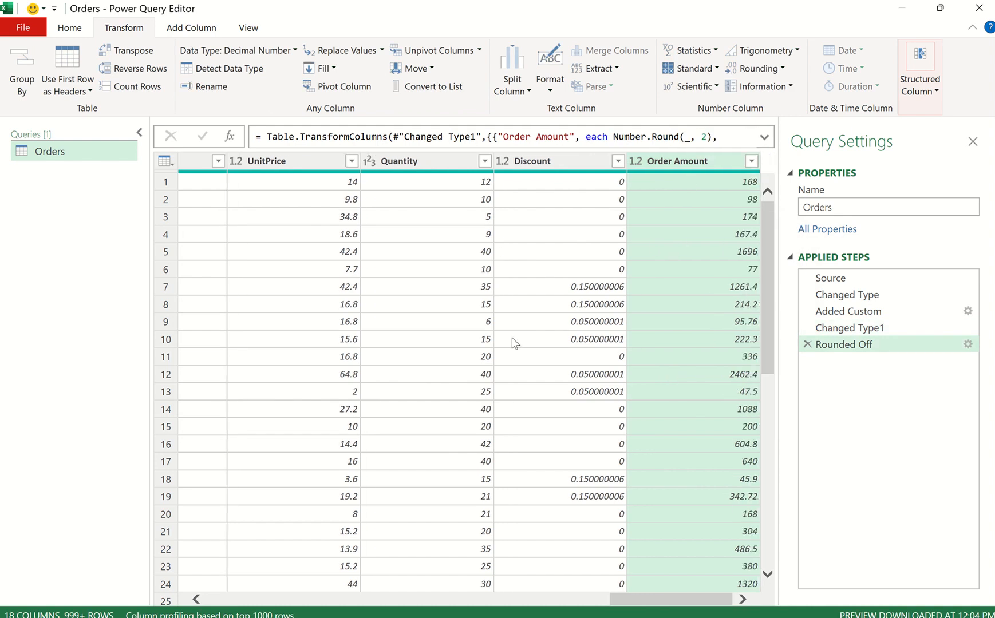
Step: Look through the columns of the Orders query from OrderID across to Order Amount
left_click(229, 600)
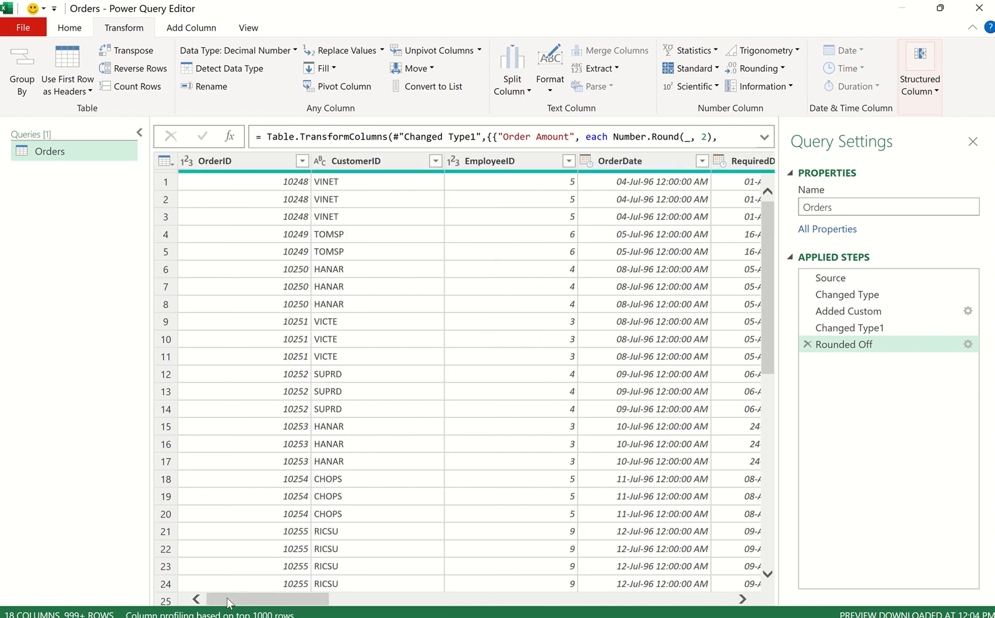
left_click(742, 600)
left_click(742, 600)
left_click(742, 600)
left_click(741, 600)
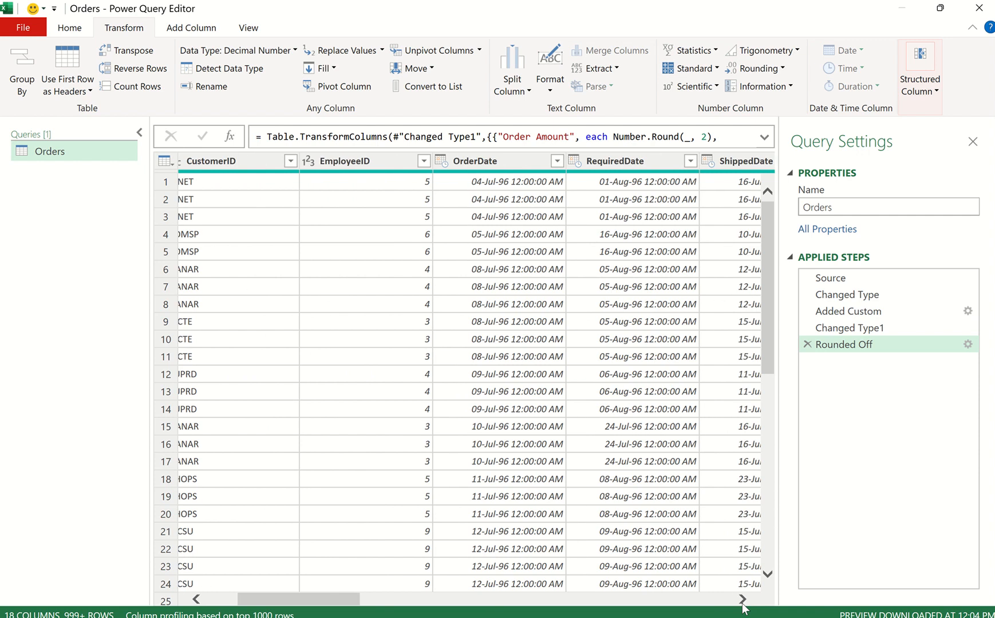
left_click(742, 600)
left_click(742, 600)
left_click(741, 599)
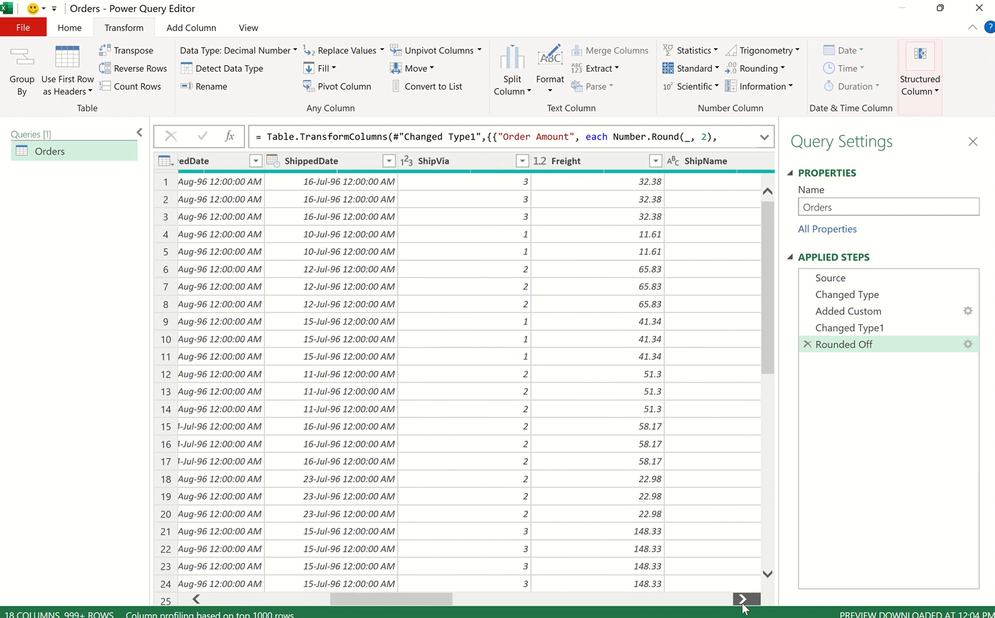
left_click(742, 600)
left_click(742, 599)
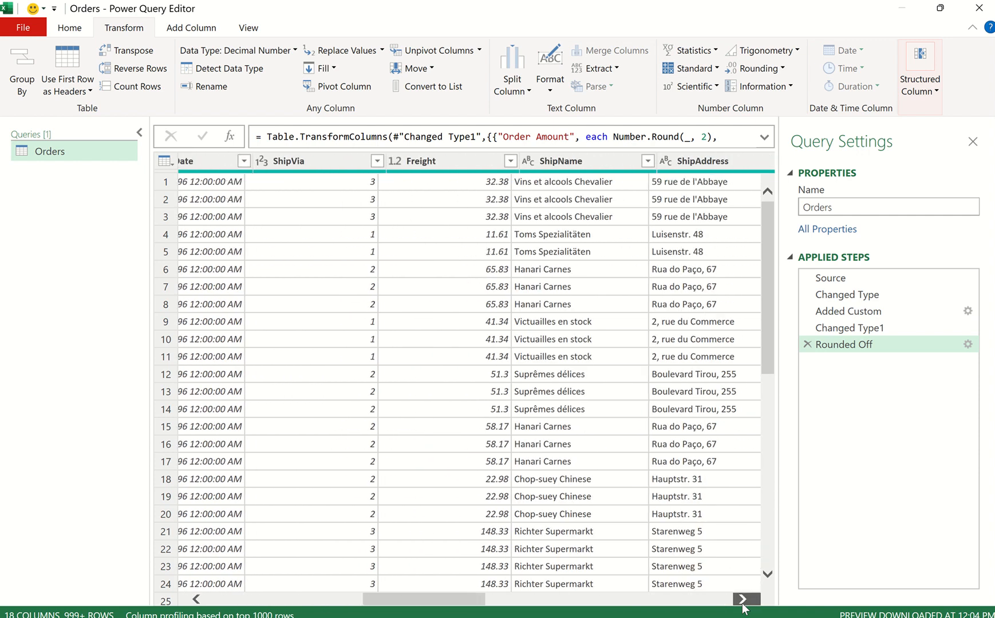
left_click(742, 600)
left_click(742, 600)
left_click(742, 600)
left_click(742, 599)
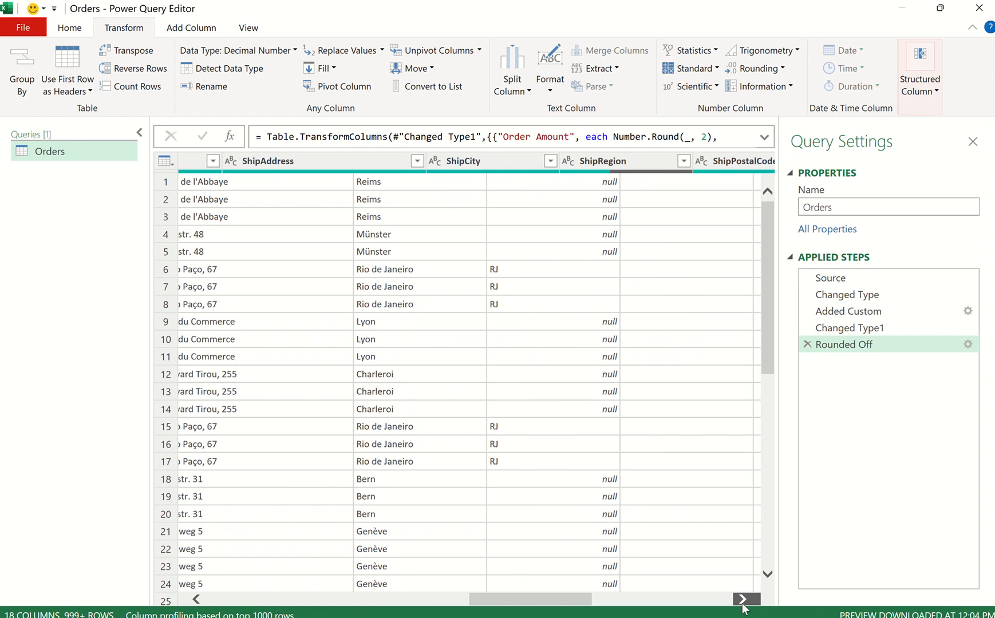
left_click(742, 600)
left_click(741, 600)
left_click(741, 600)
left_click(741, 599)
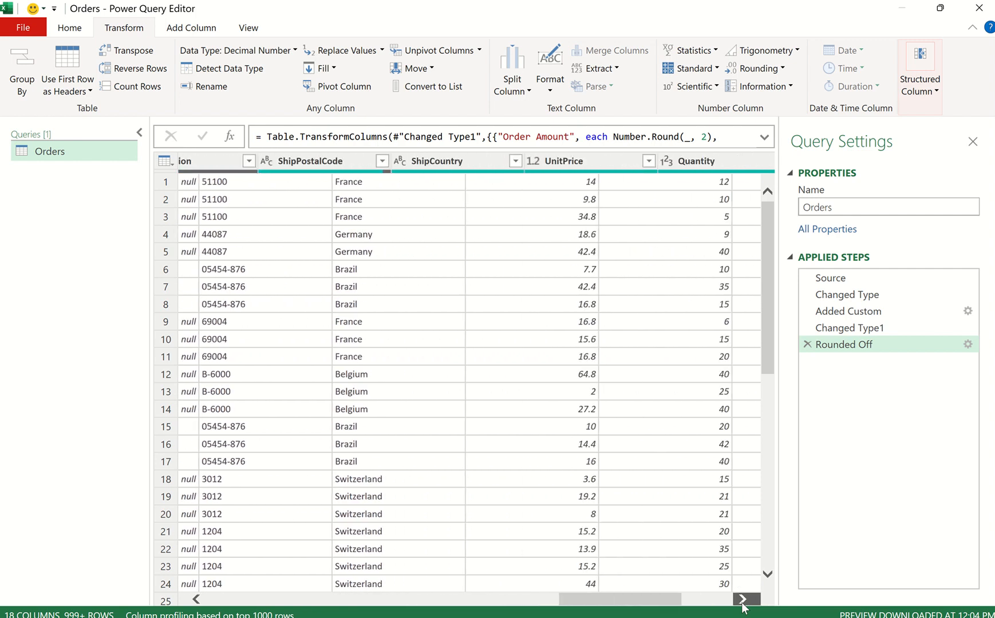
left_click(742, 599)
left_click(742, 600)
left_click(742, 600)
left_click(742, 600)
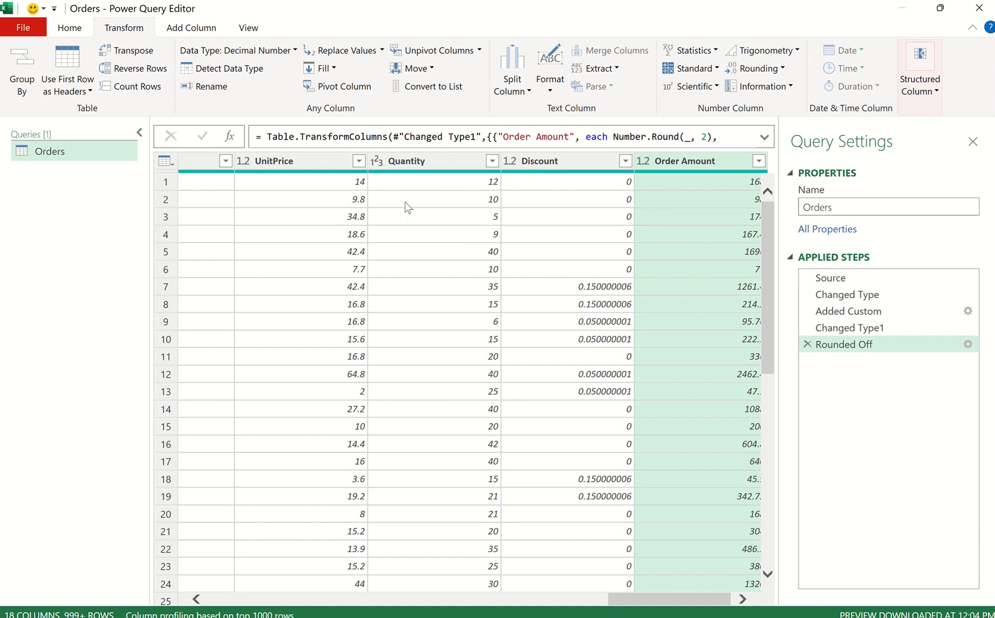
Step: Start a conditional column in the Orders query and name it Order Size
left_click(182, 28)
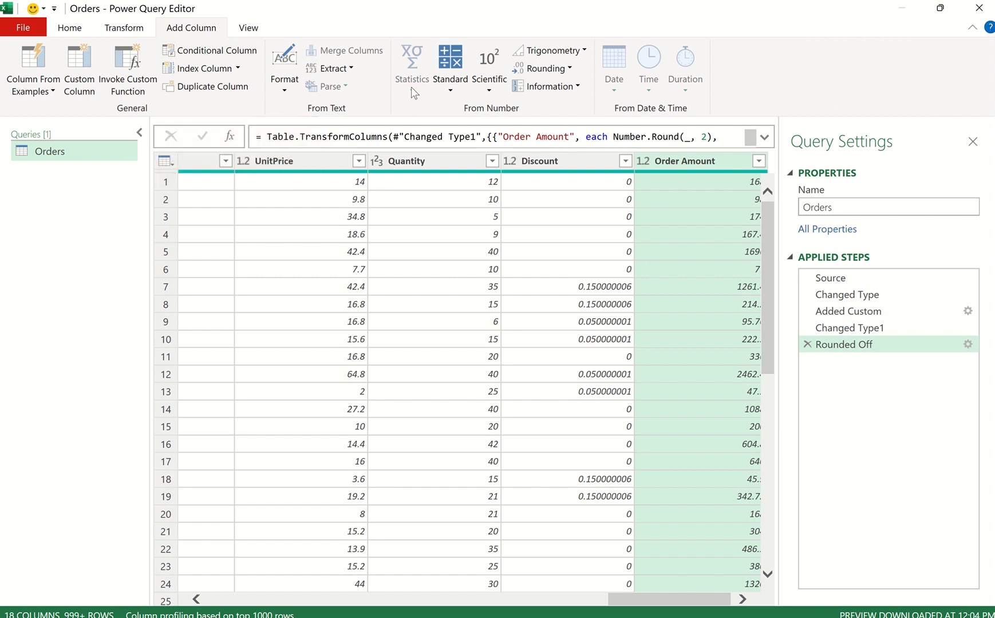
left_click(212, 50)
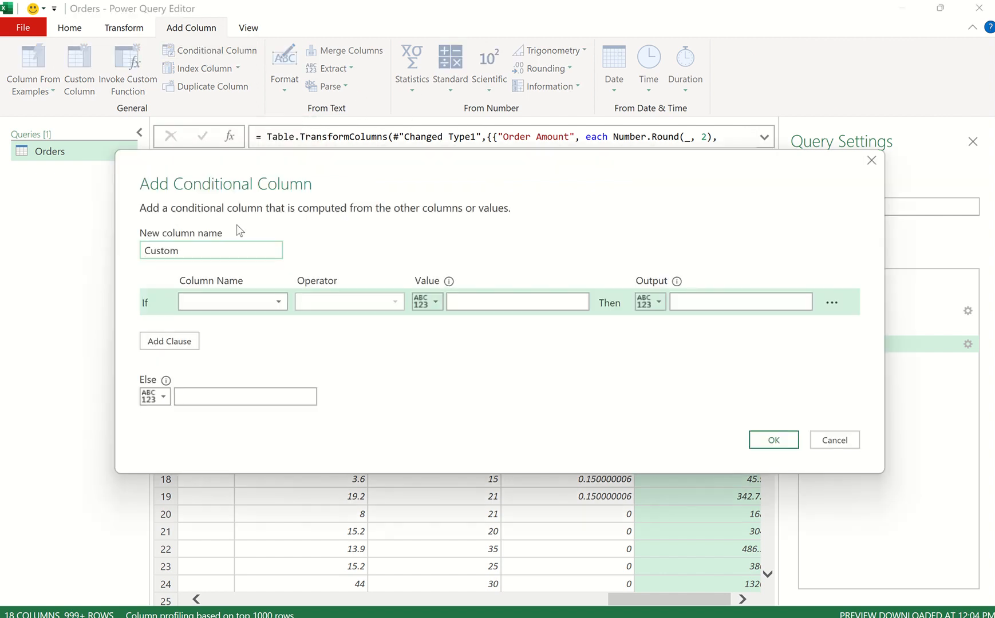
double_click(200, 250)
type("Order Size")
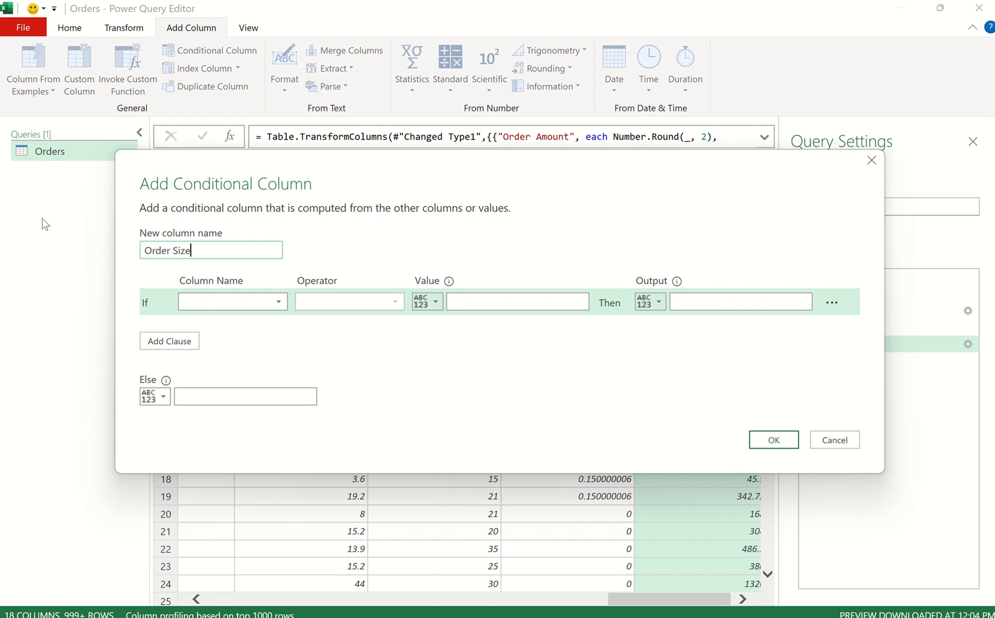
Step: Define the first Order Size condition: if Quantity is less than or equal to 20, output Small
left_click(265, 311)
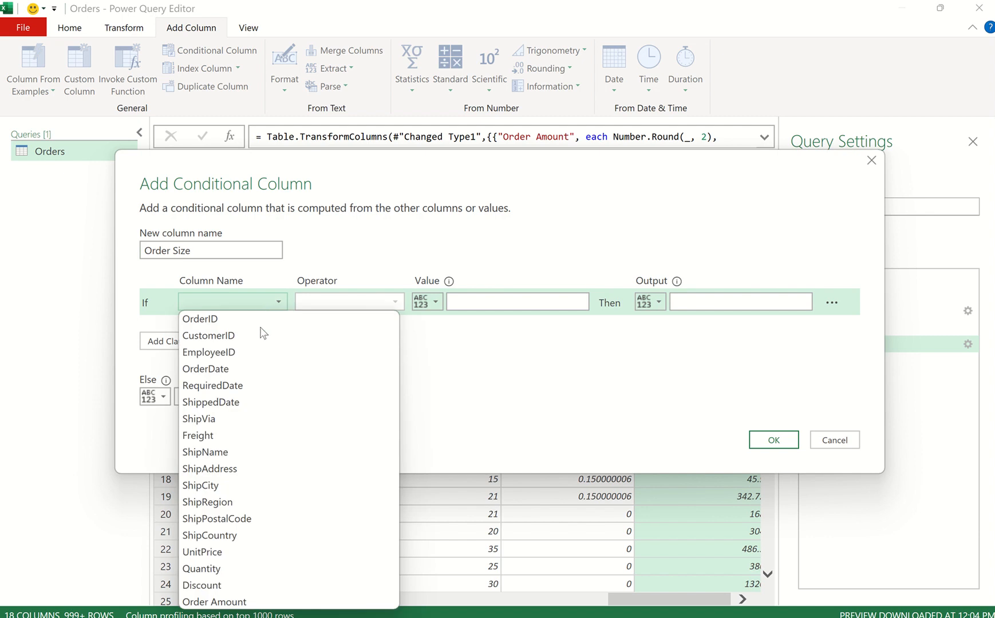
left_click(255, 569)
left_click(398, 305)
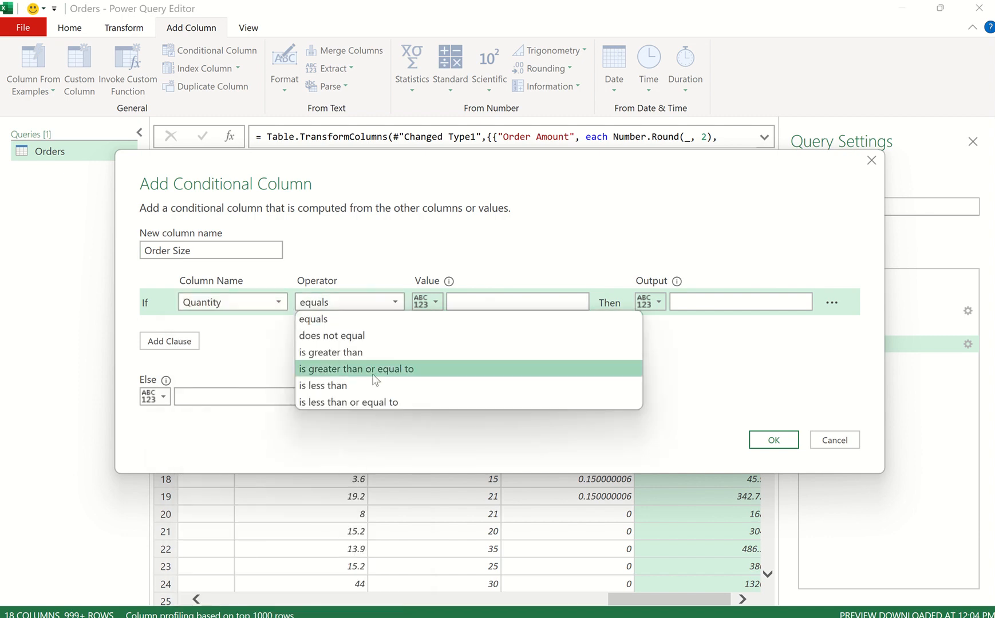
left_click(372, 402)
left_click(491, 304)
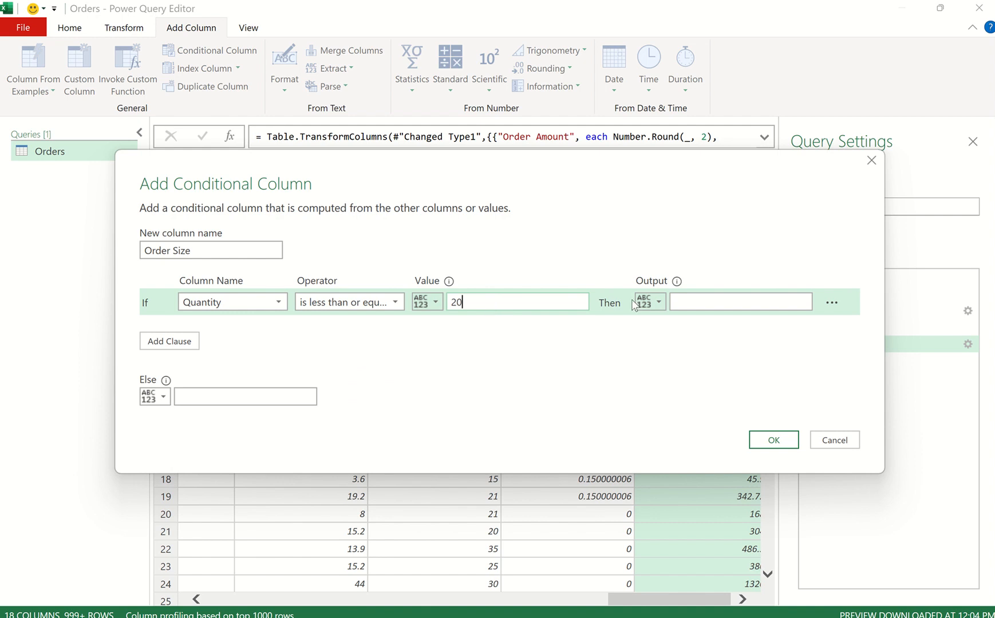
left_click(688, 301)
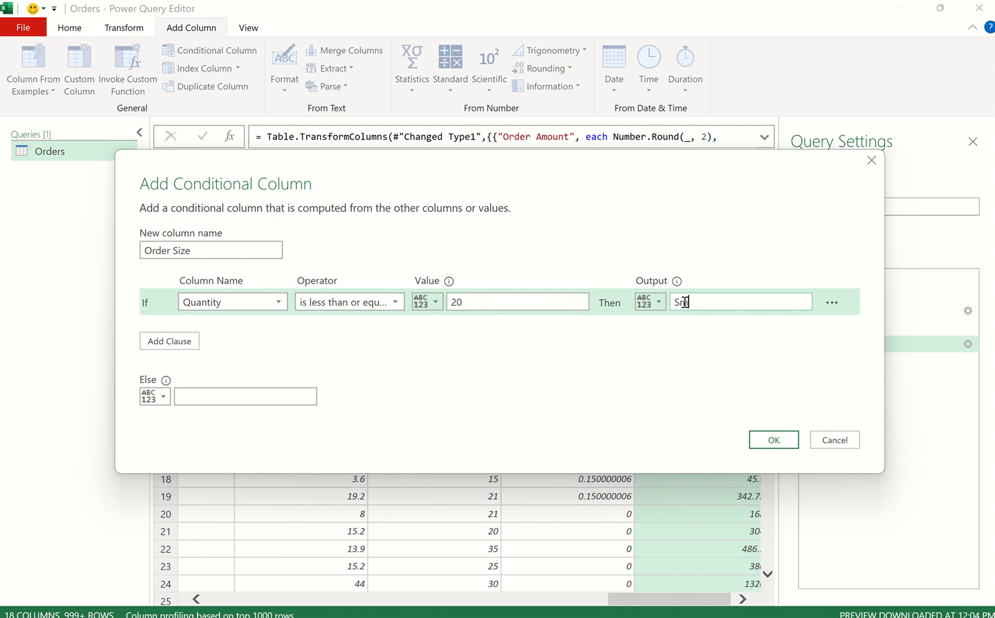
Step: Add a second clause to the Order Size column: if Quantity is less than or equal to 50, output Medium
left_click(172, 341)
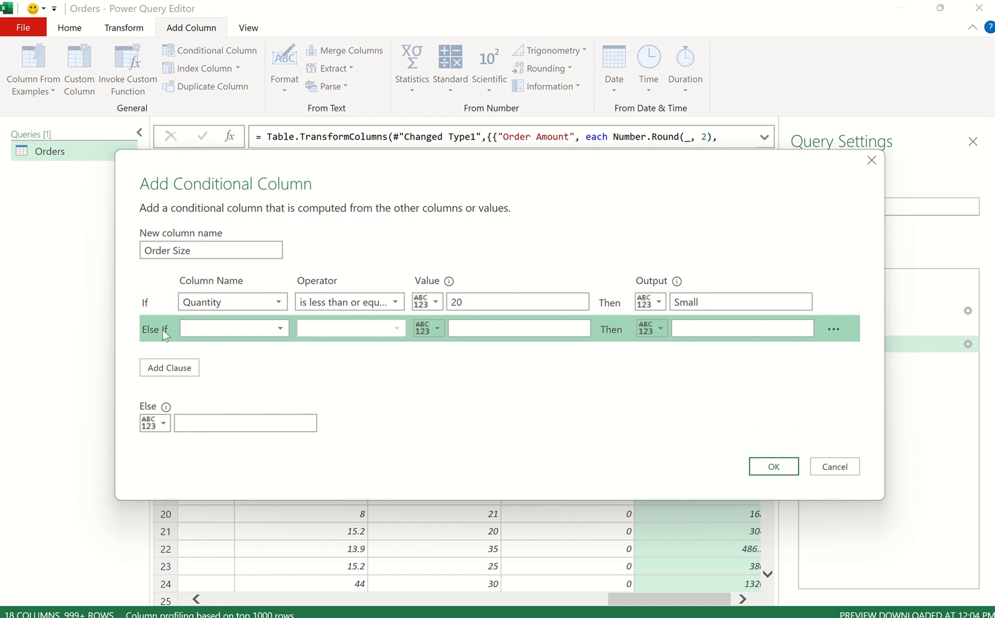
left_click(252, 329)
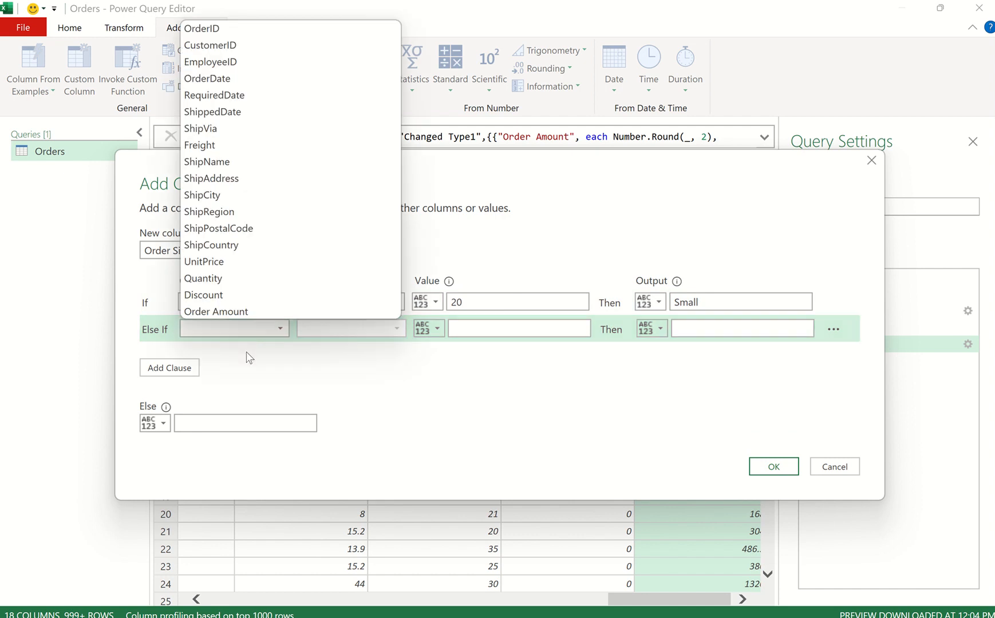
left_click(225, 278)
left_click(358, 328)
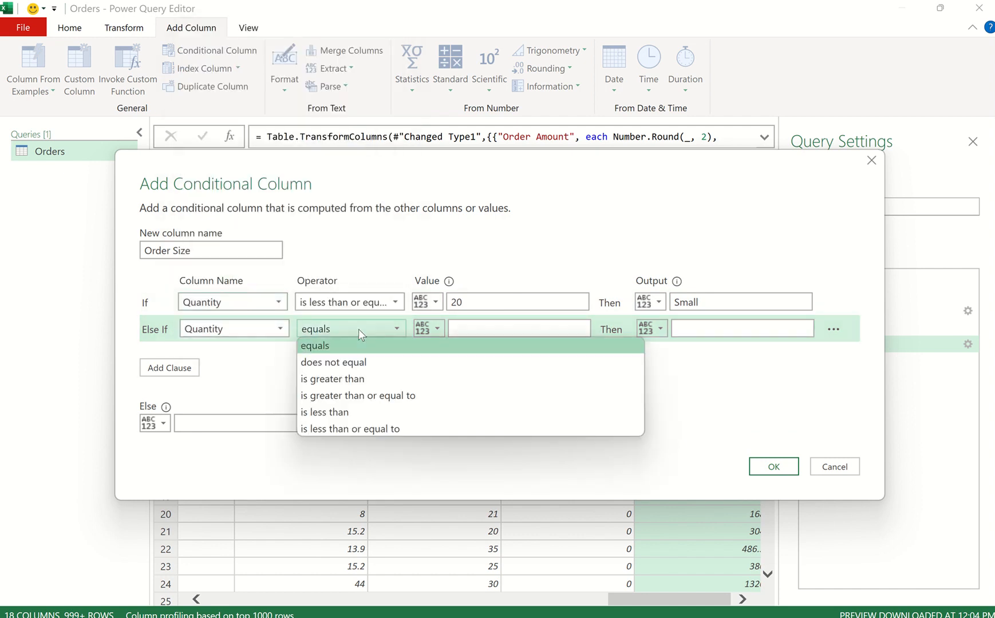
left_click(368, 426)
left_click(478, 331)
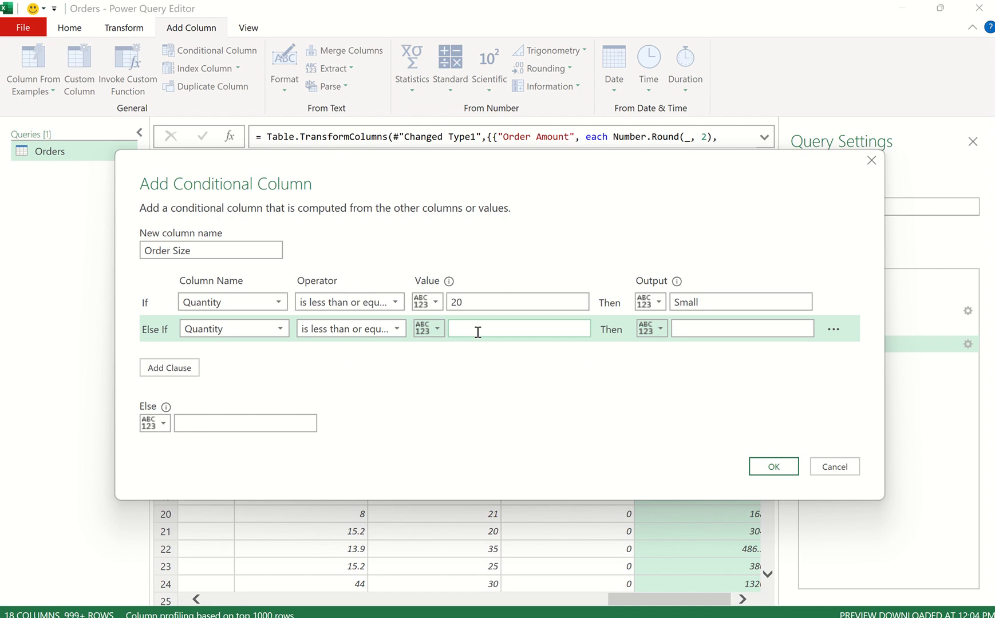
type("50")
left_click(676, 335)
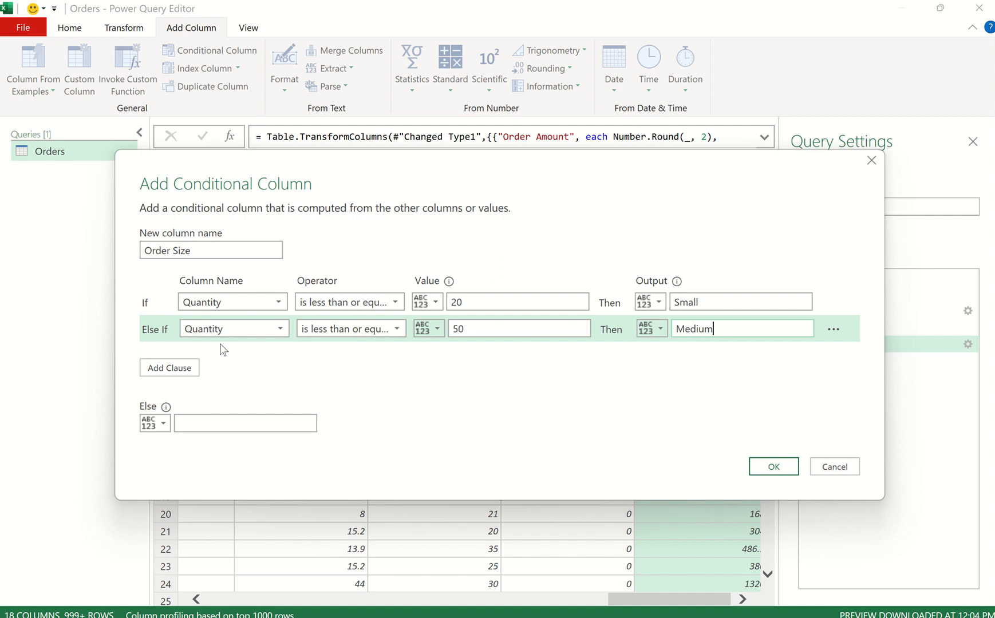
Step: Add a third clause to the Order Size column: if Quantity is less than or equal to 80, output Large
left_click(167, 368)
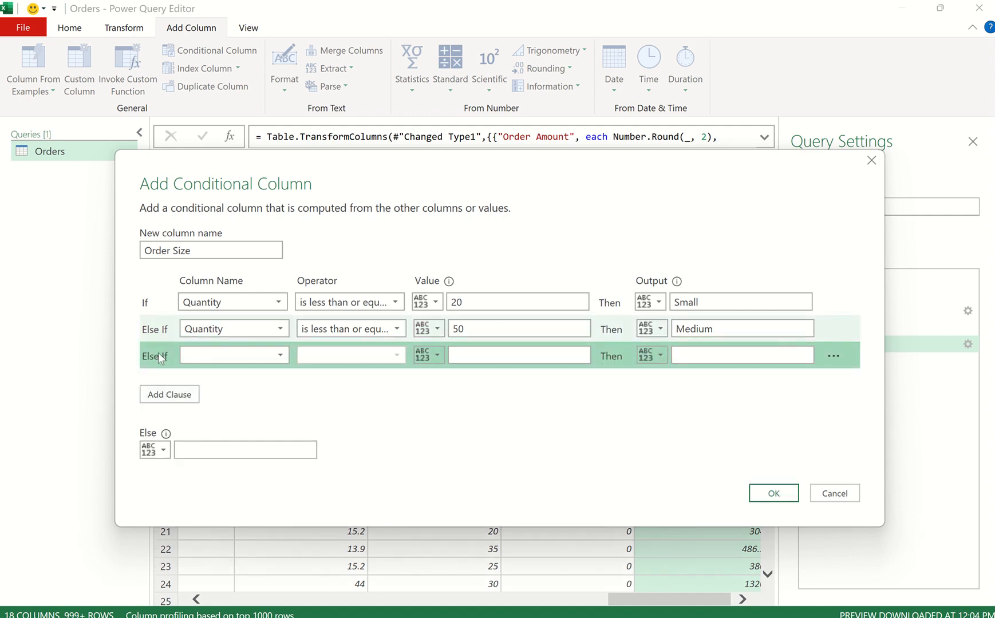
left_click(246, 356)
left_click(216, 307)
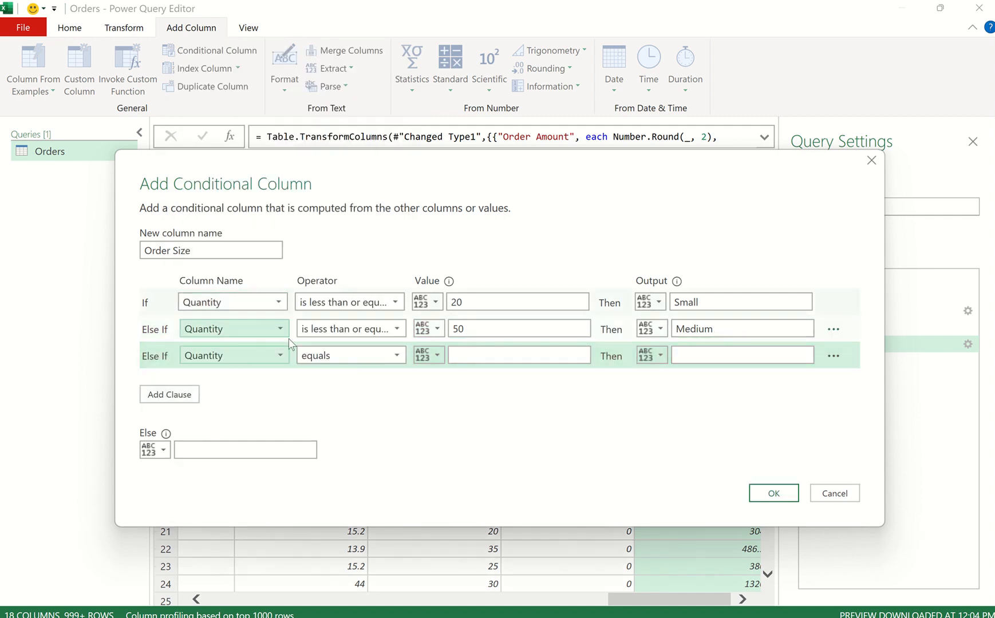
left_click(384, 352)
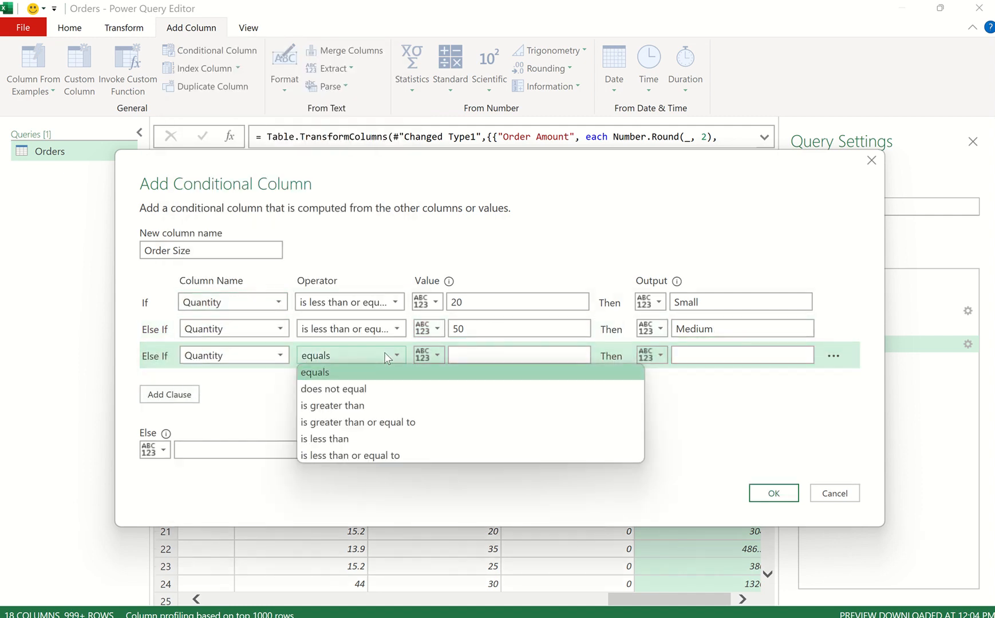
left_click(369, 455)
left_click(475, 356)
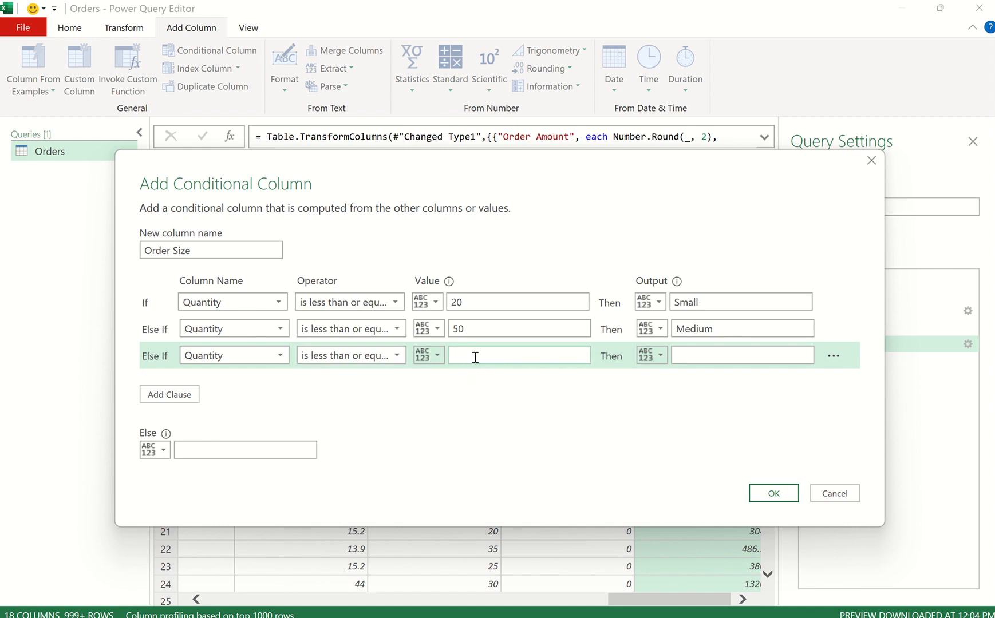
left_click(695, 354)
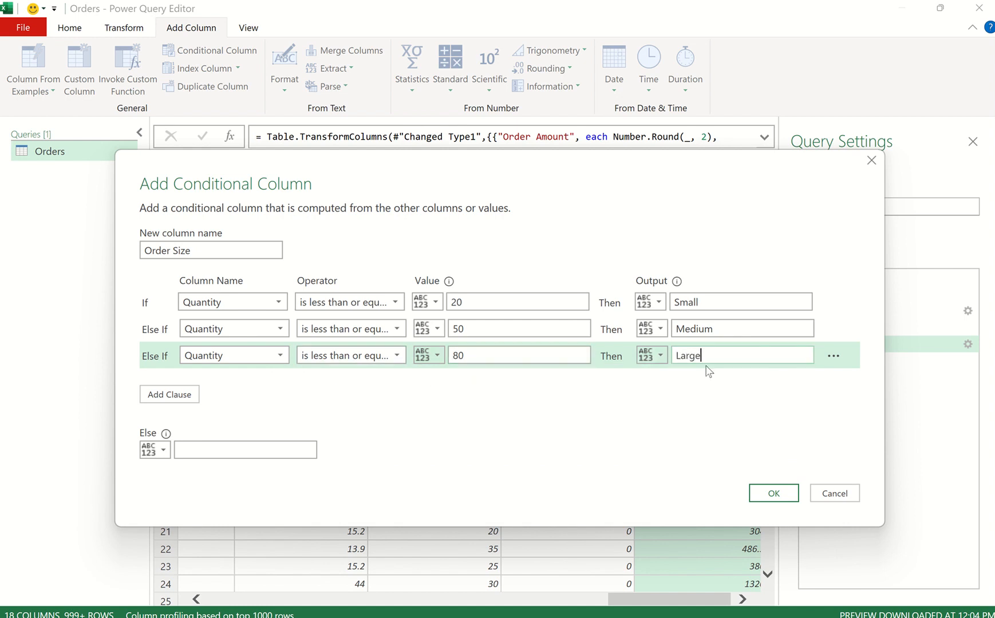
Step: Set the Else output to Extra Large and create the Order Size conditional column
left_click(226, 448)
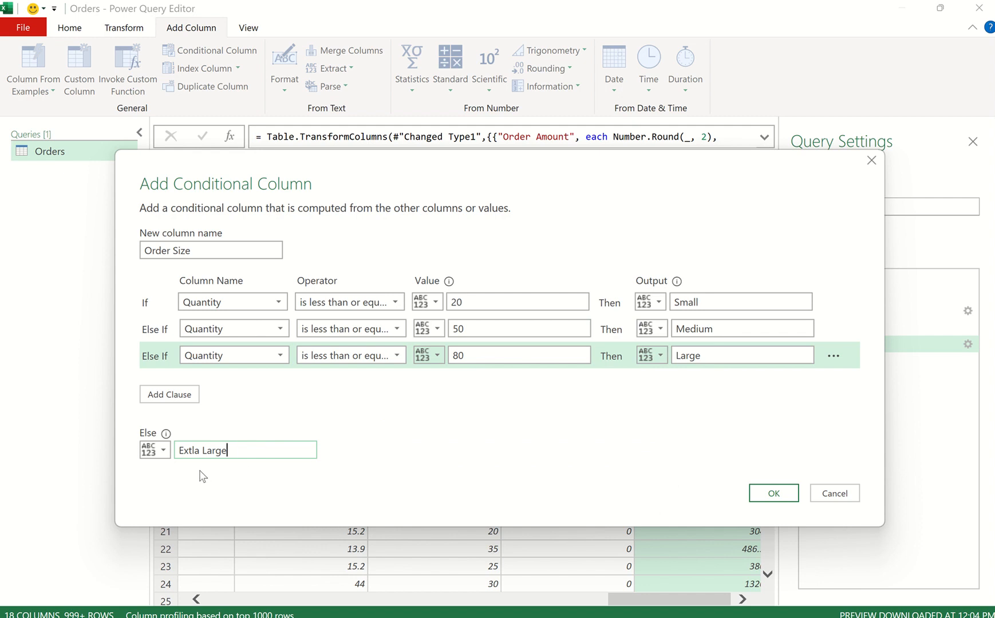
left_click(204, 456)
key("BackSpace")
key("BackSpace")
type("ra")
left_click(776, 493)
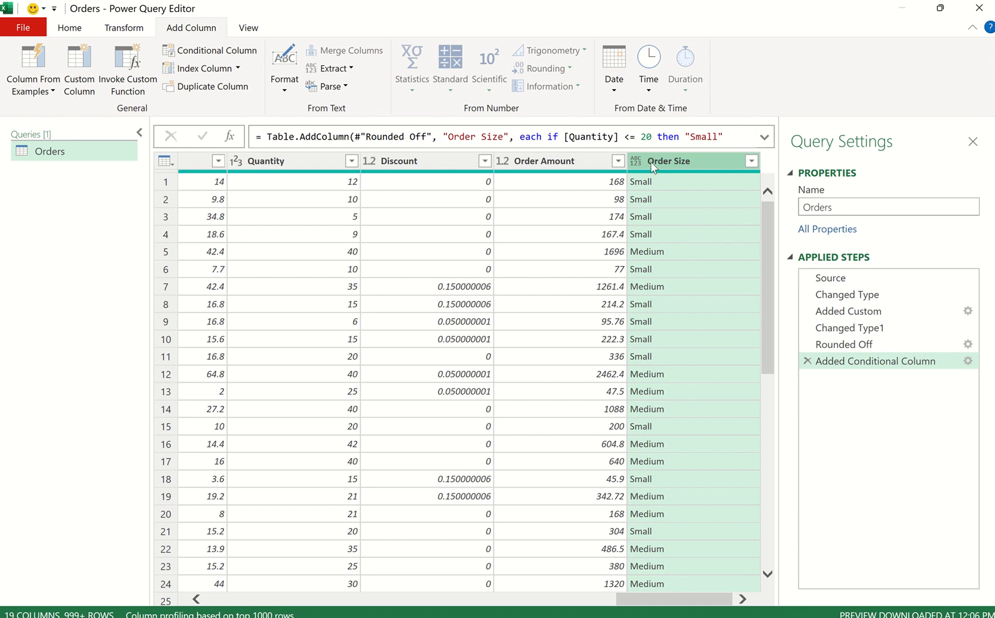
Step: Set the Order Size column's data type to Text
left_click(635, 161)
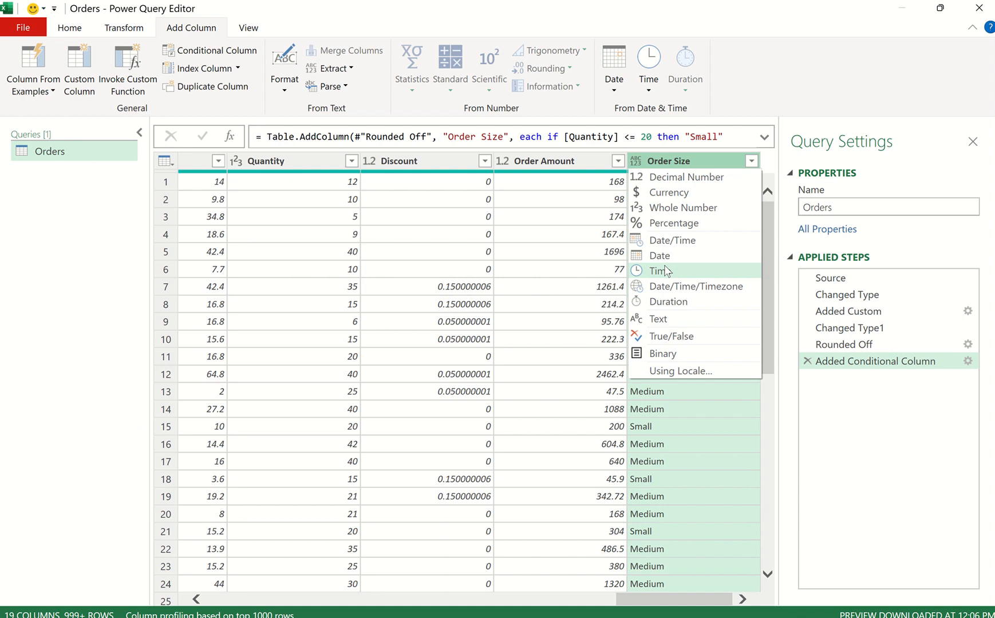
left_click(658, 319)
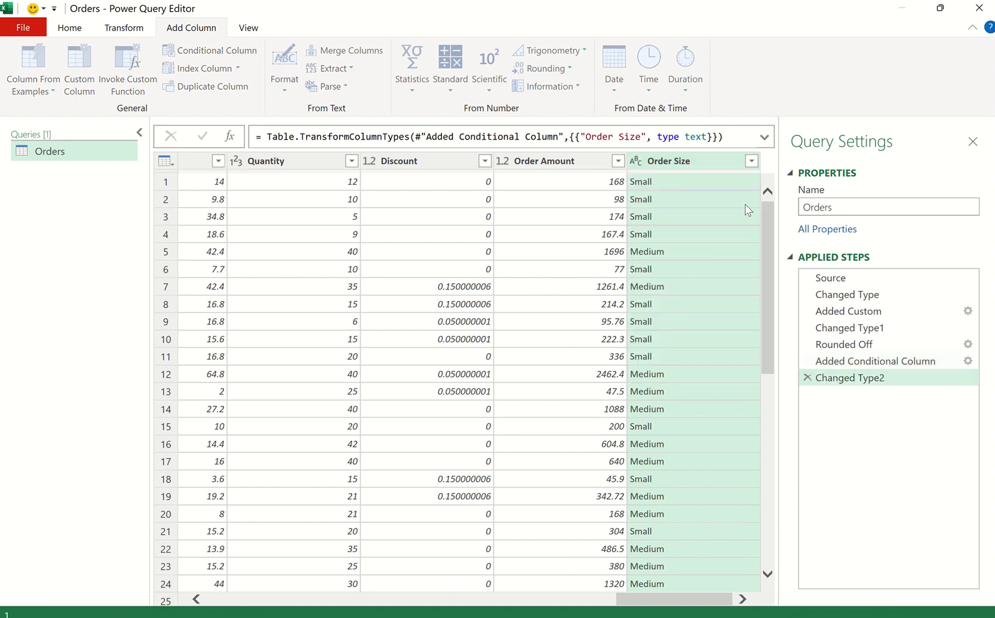
Step: Filter the Order Size column to show only Extra Large orders
left_click(751, 162)
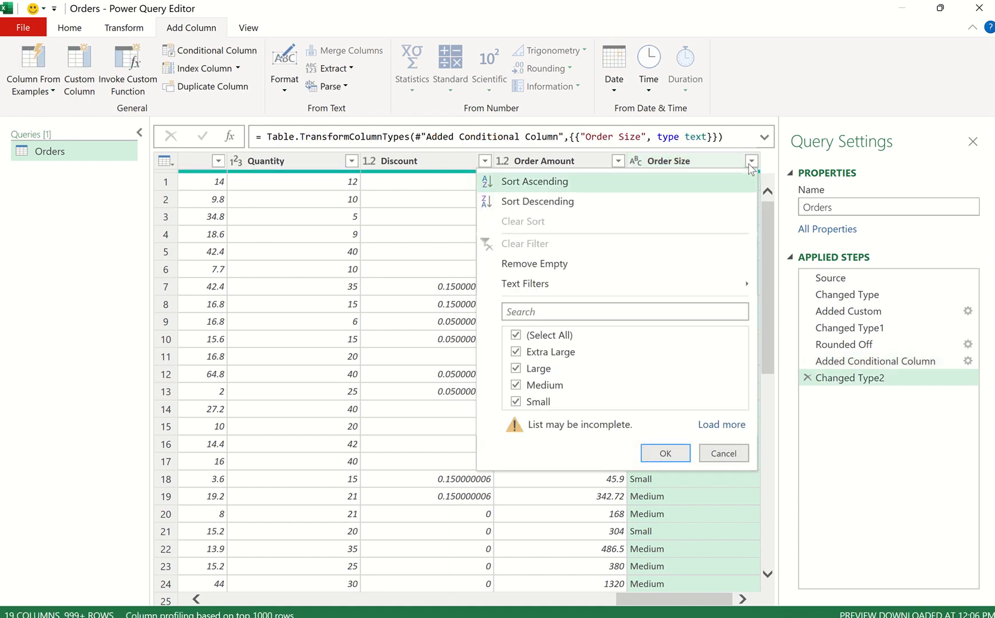
left_click(516, 336)
left_click(516, 353)
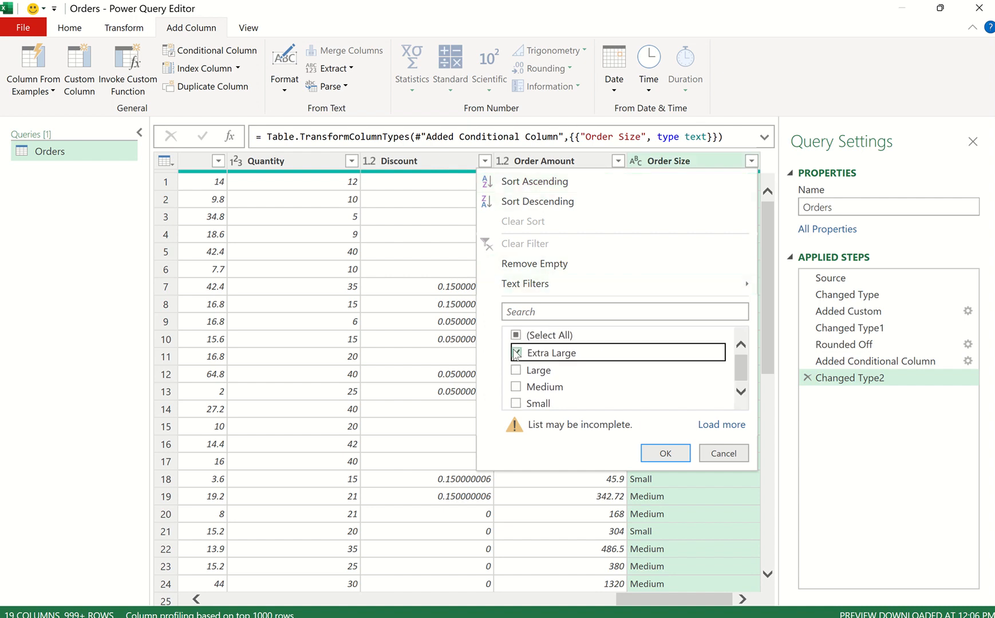
left_click(653, 453)
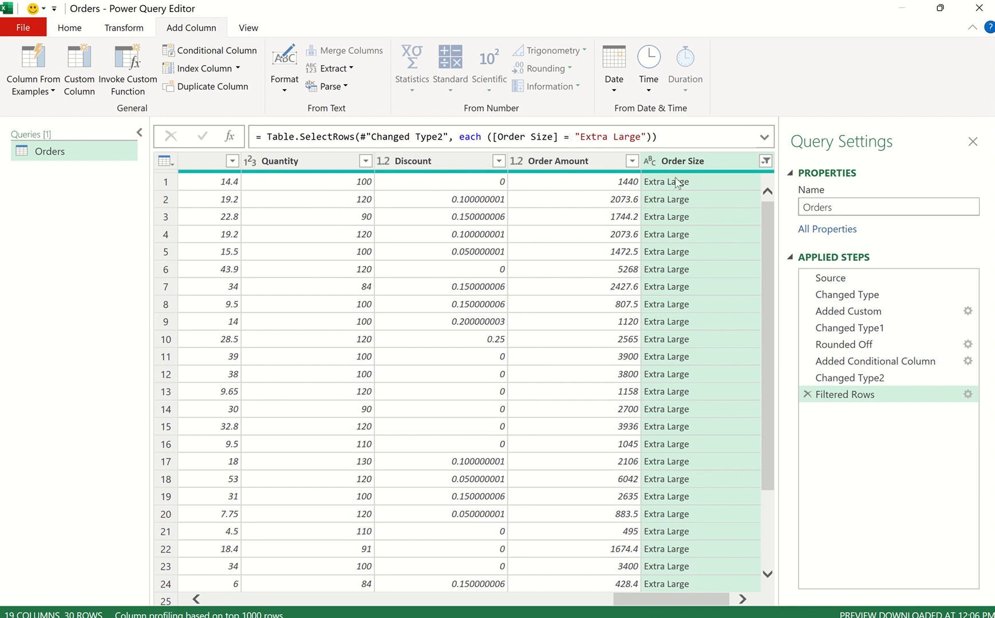
Step: Change the Order Size filter to show only Medium orders
left_click(765, 161)
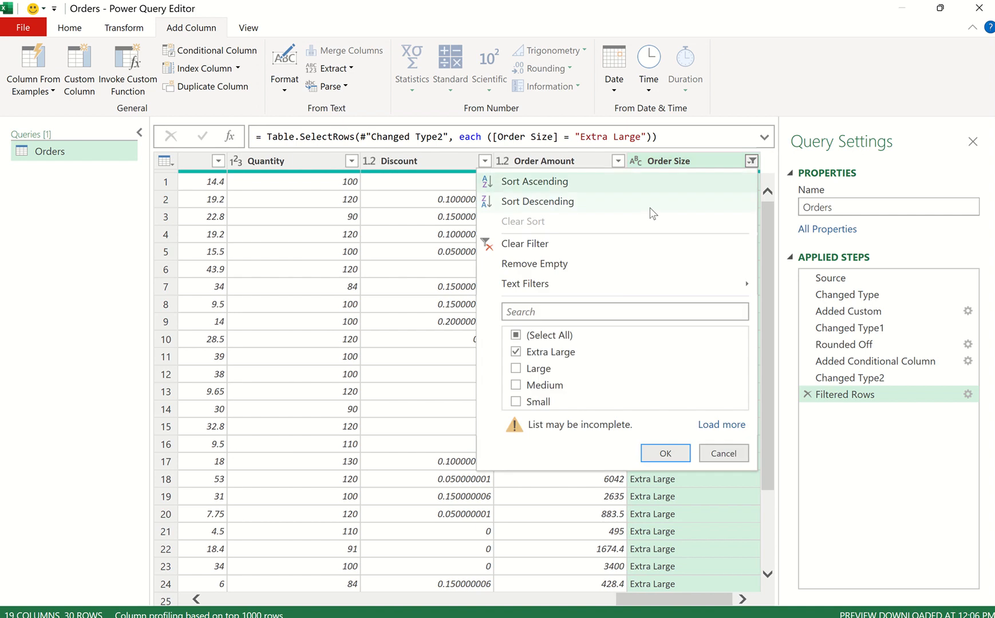
left_click(517, 335)
left_click(516, 386)
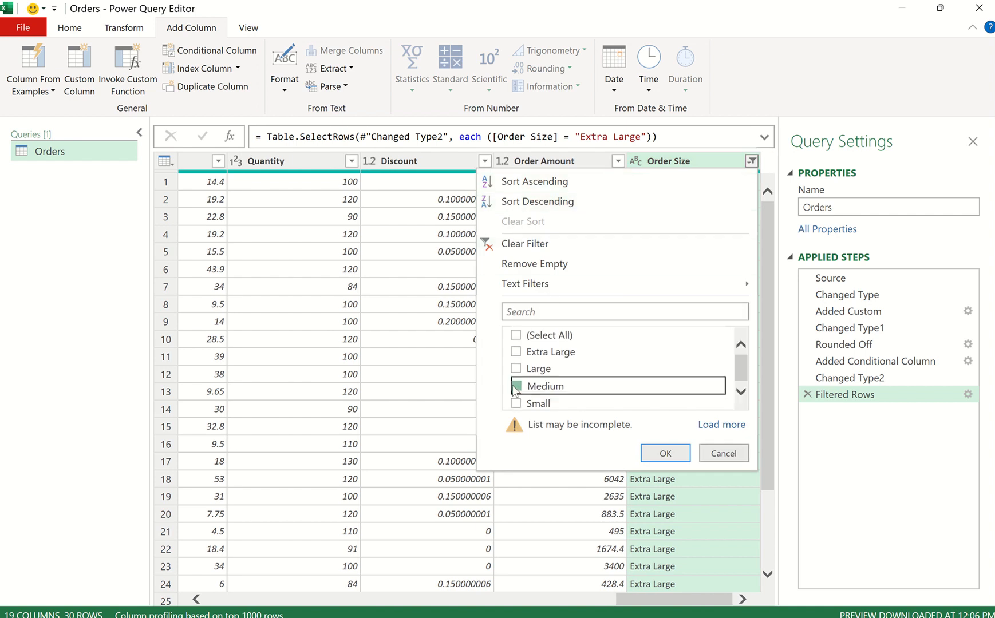
left_click(642, 444)
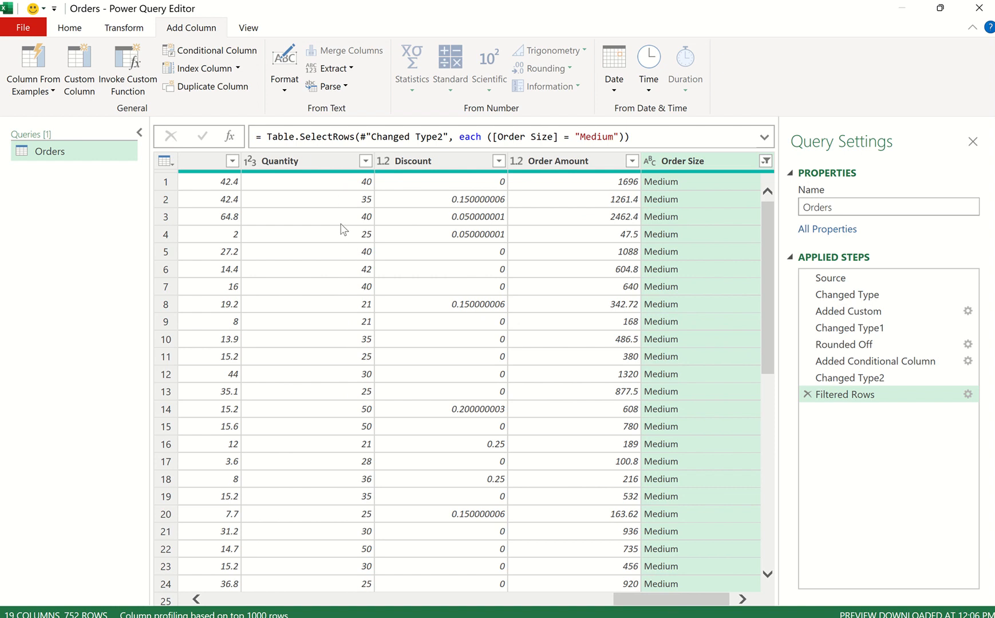
Step: Switch the Order Size filter to only Large orders, and clear the filter after checking the quantities
left_click(764, 161)
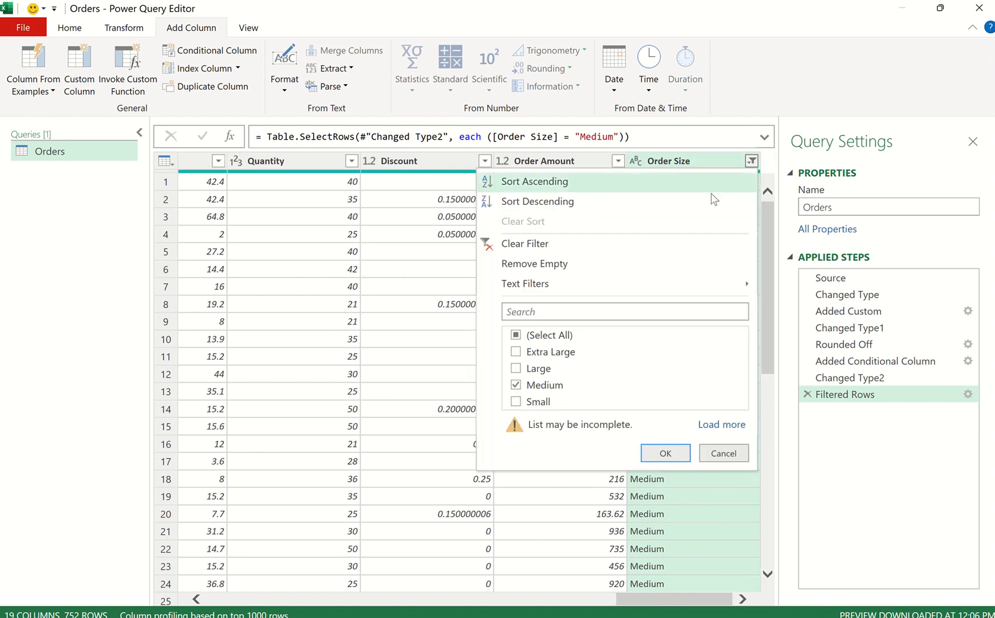
left_click(515, 370)
left_click(516, 387)
left_click(673, 452)
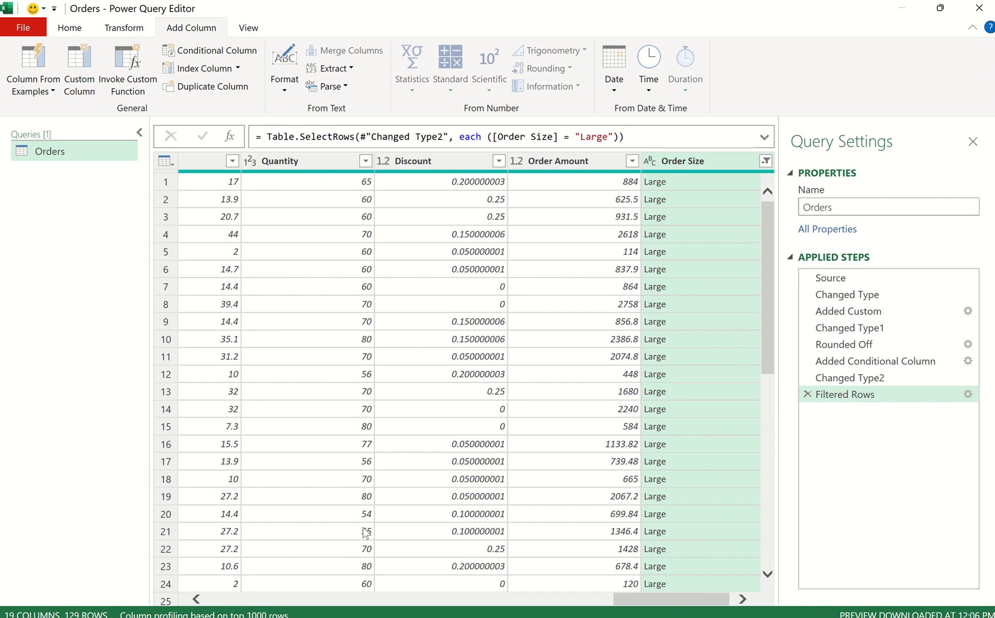
left_click(765, 163)
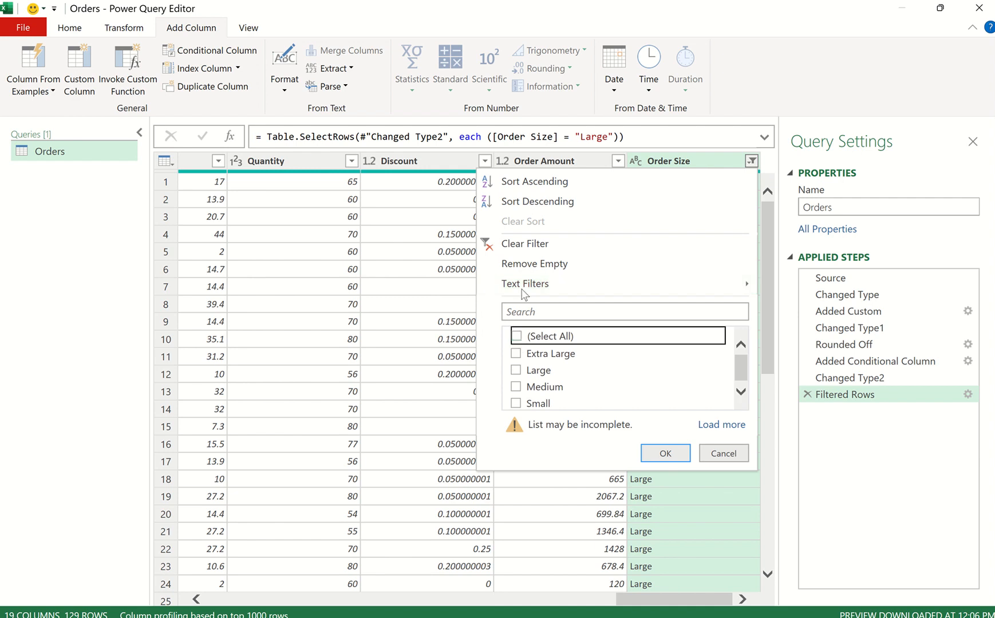
left_click(529, 243)
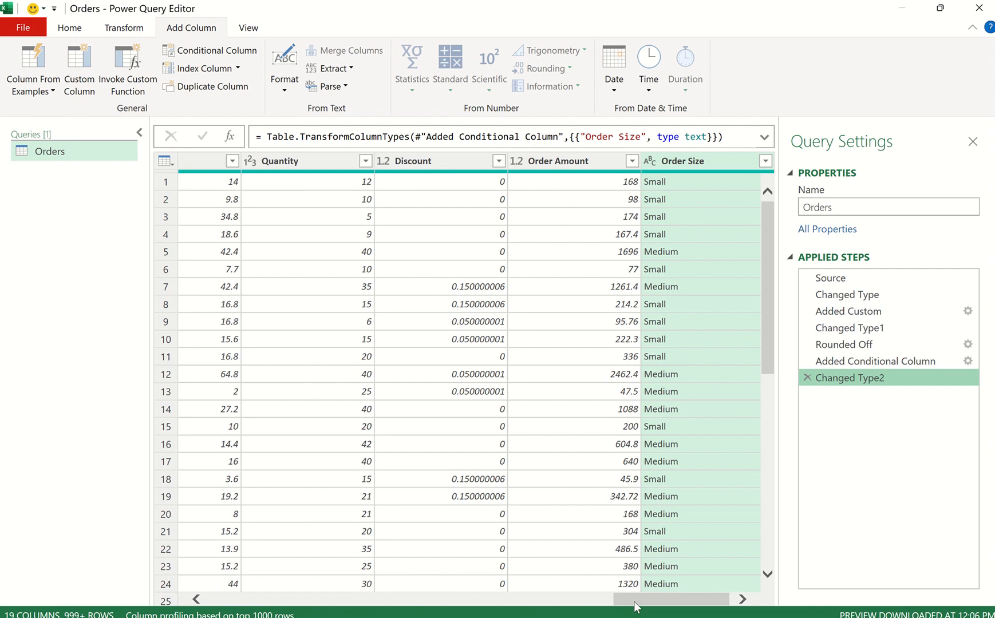
Step: Start adding a column from examples based only on the ShipCountry column
left_click_drag(635, 602, 598, 599)
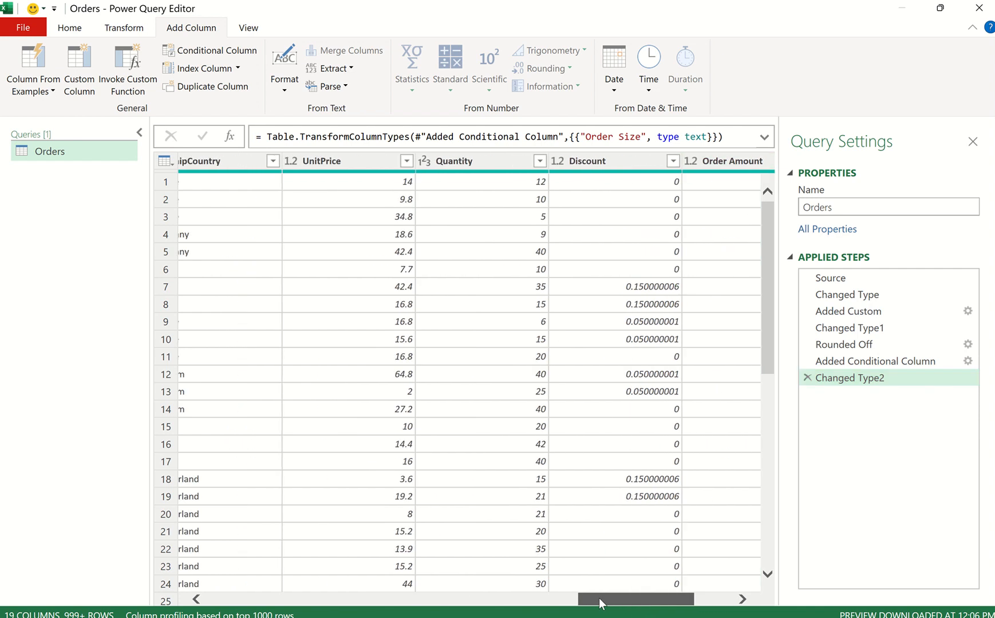
left_click(535, 599)
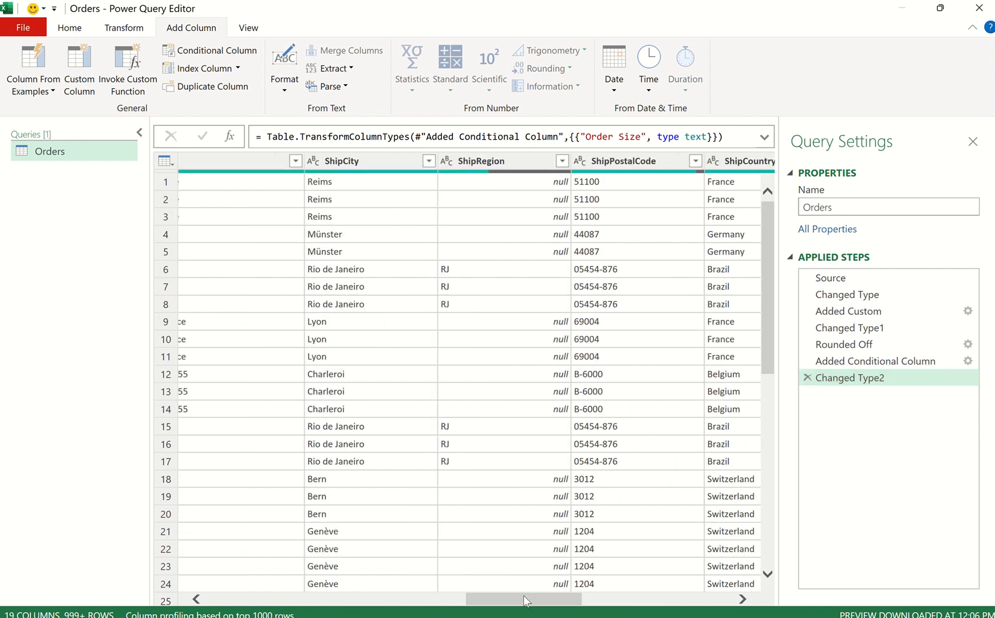
left_click(386, 601)
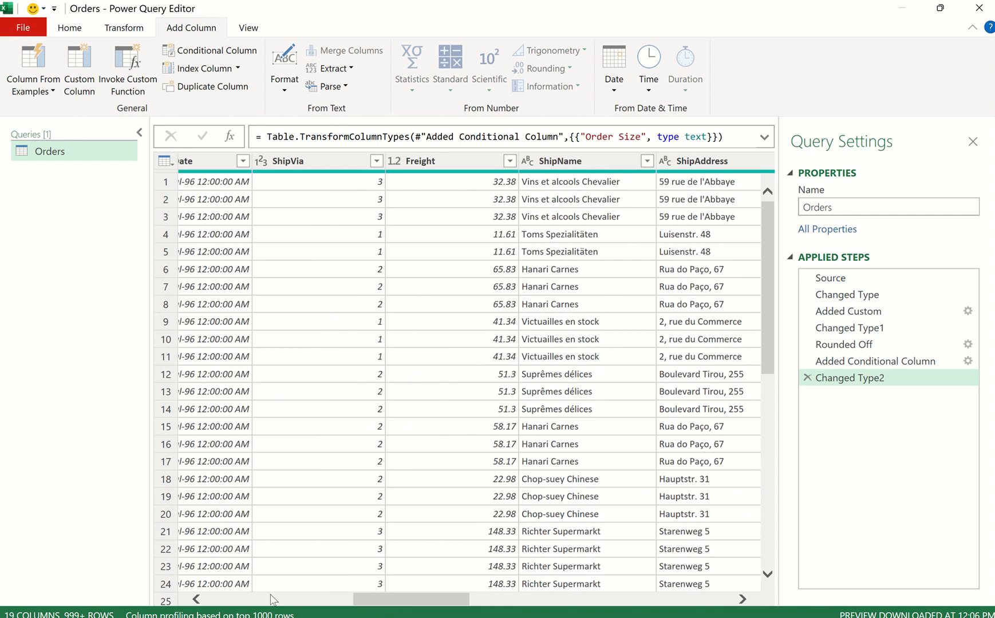
left_click(304, 601)
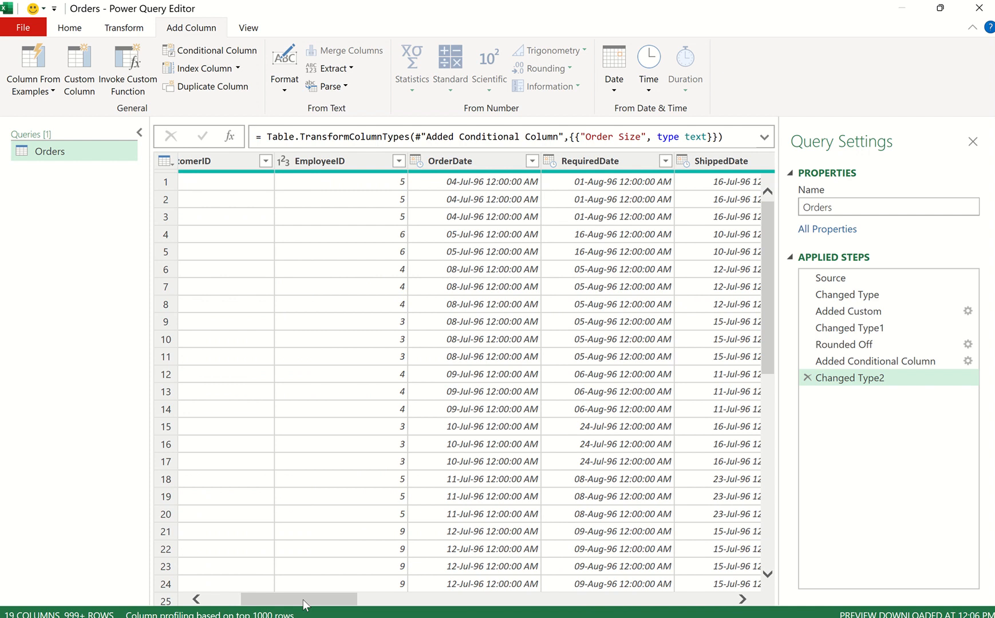
left_click_drag(303, 605, 577, 615)
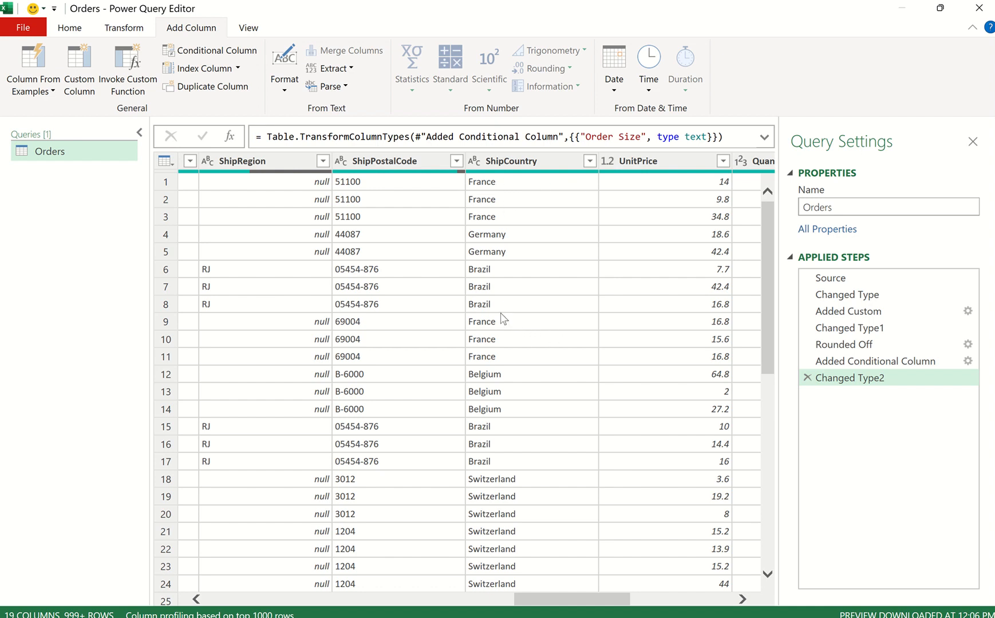
left_click(497, 161)
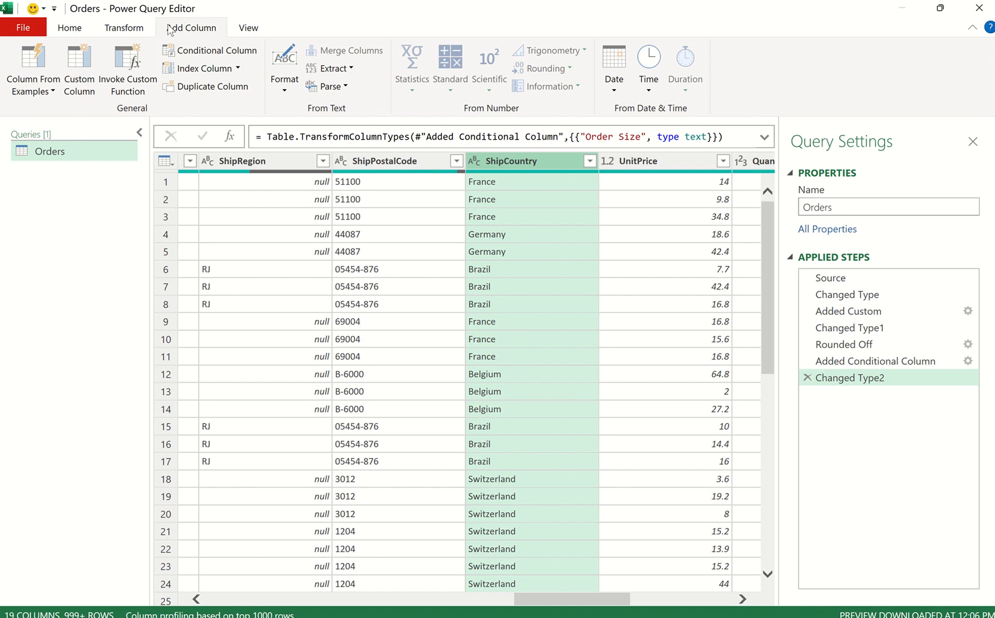
left_click(53, 93)
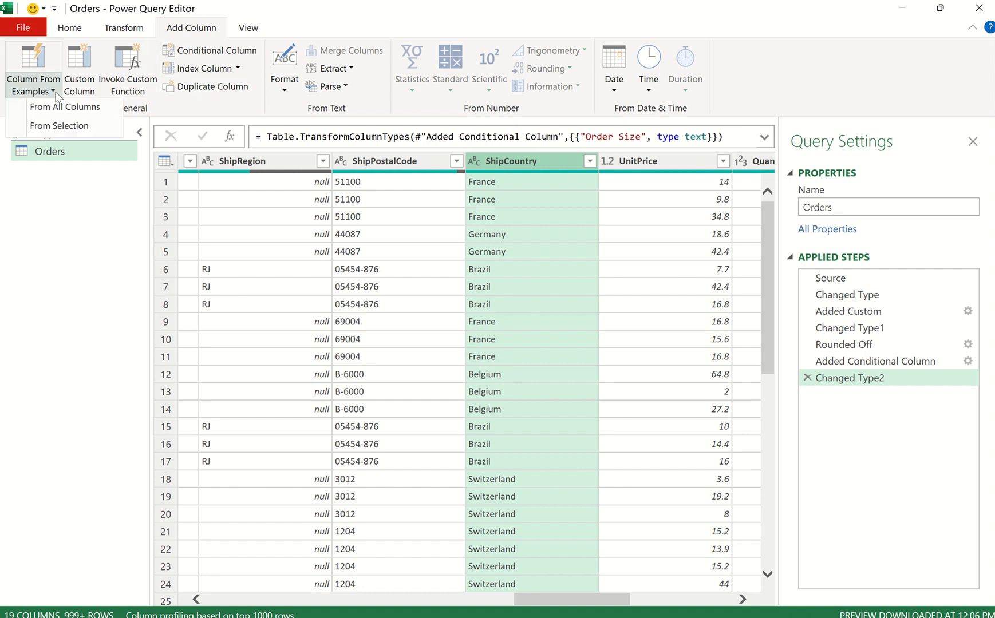
left_click(69, 125)
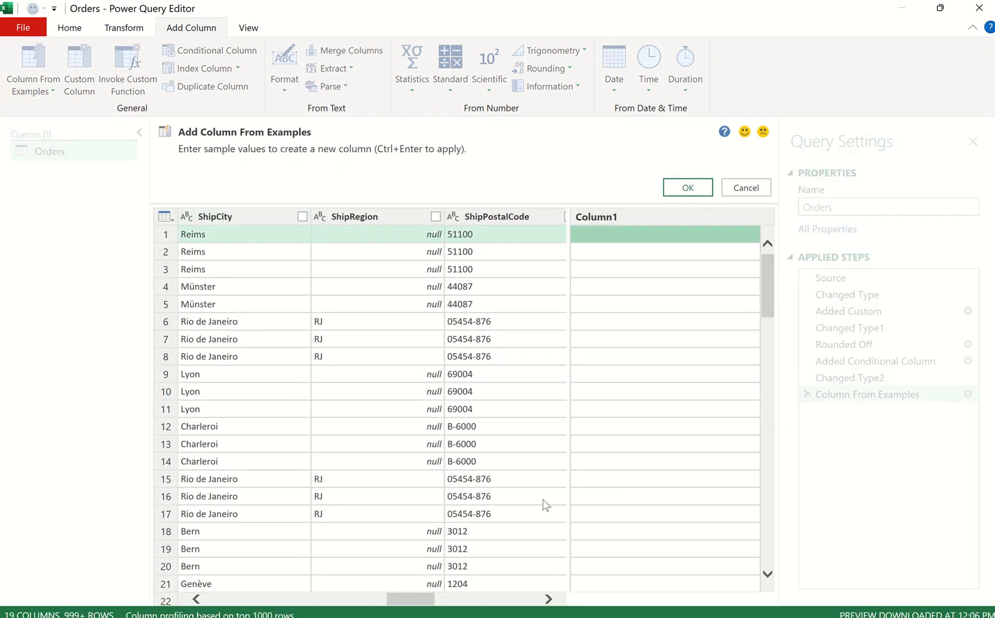
Step: Bring ShipCountry into view beside the new column and enter FR as the example for the first France row
left_click(196, 599)
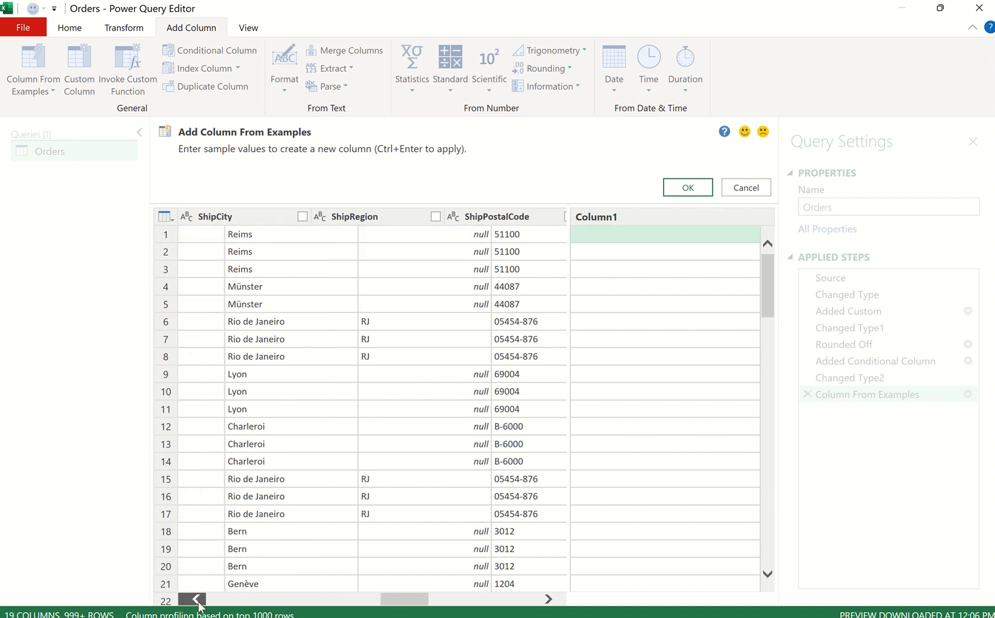
left_click(199, 602)
left_click(199, 602)
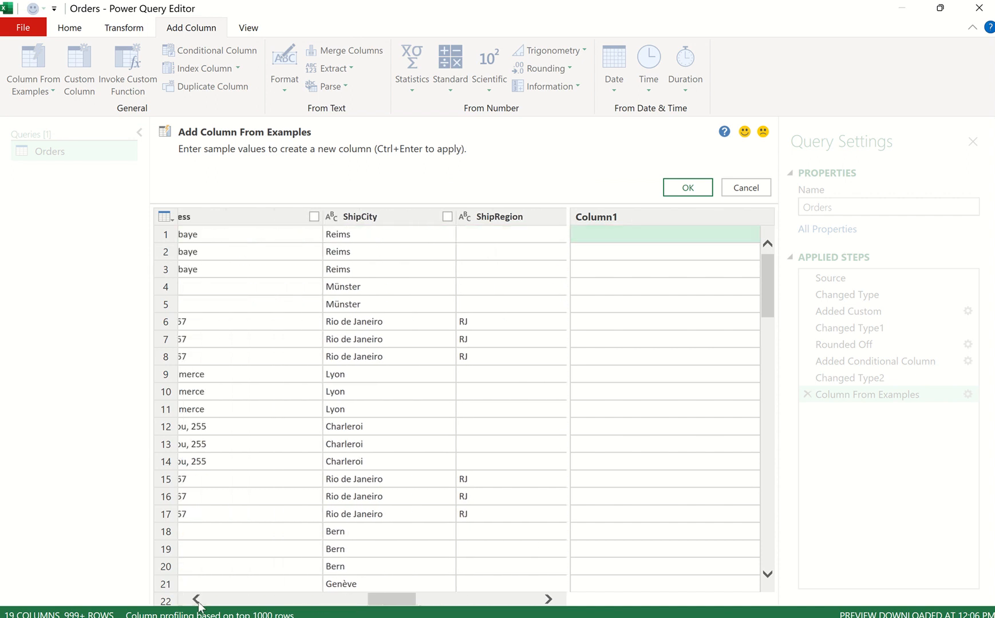
left_click(197, 599)
left_click(197, 599)
left_click(197, 599)
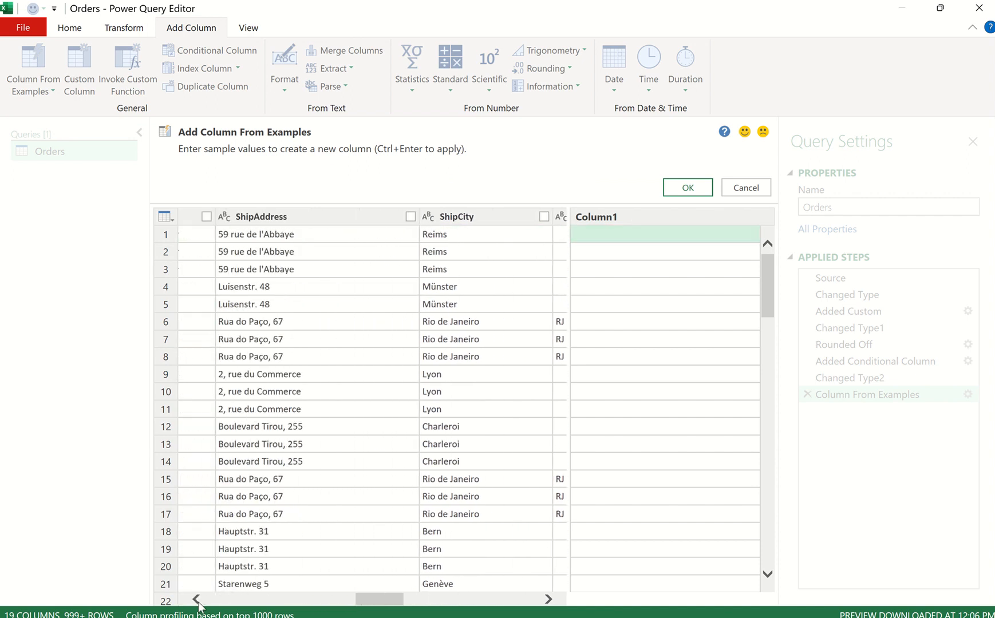
left_click(197, 599)
left_click(197, 599)
left_click(197, 599)
left_click(197, 599)
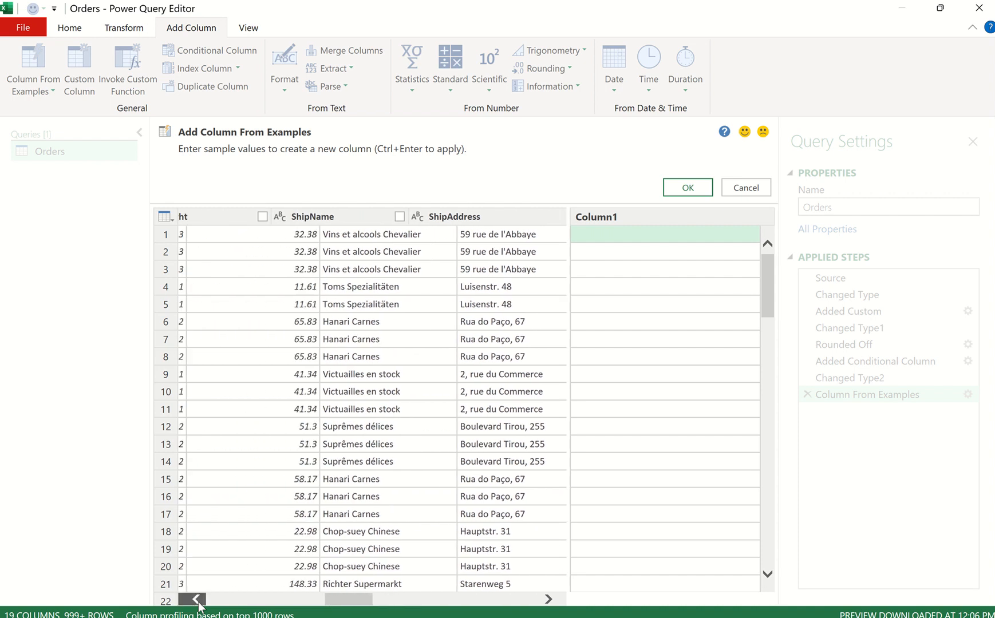
left_click(197, 599)
left_click(464, 601)
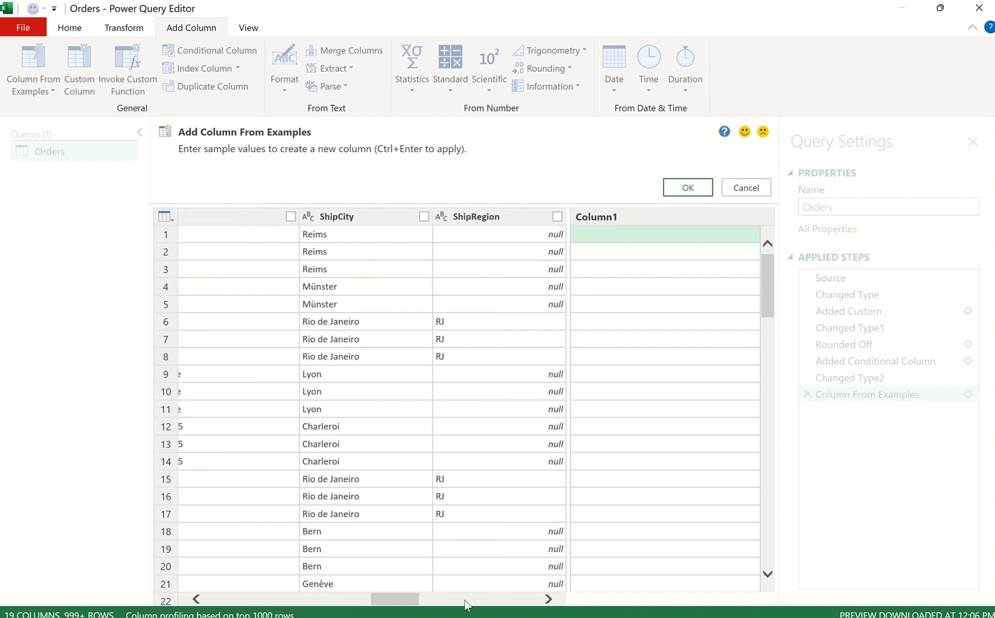
left_click(467, 601)
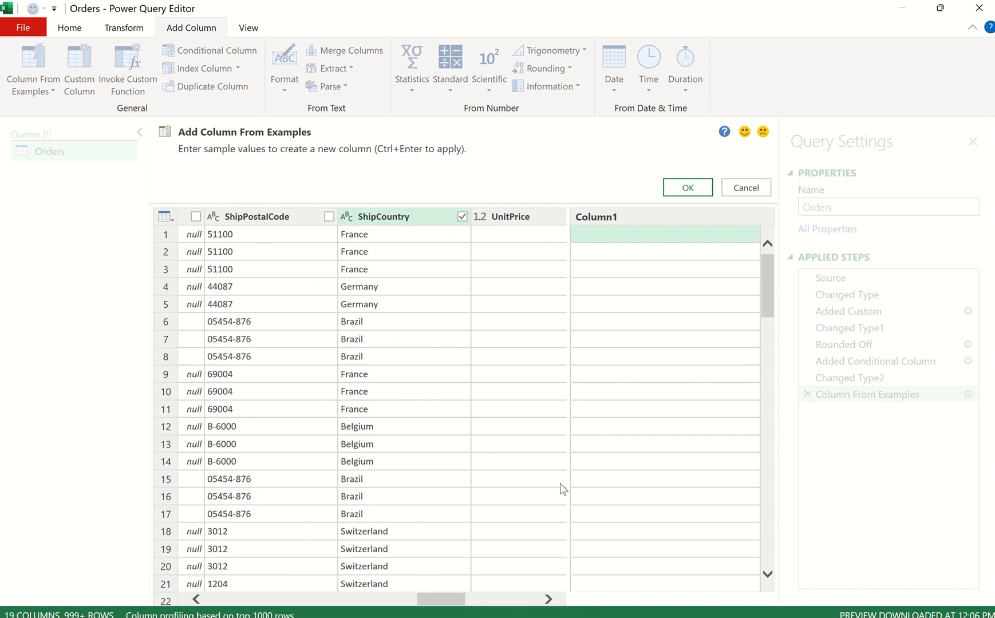
left_click(548, 599)
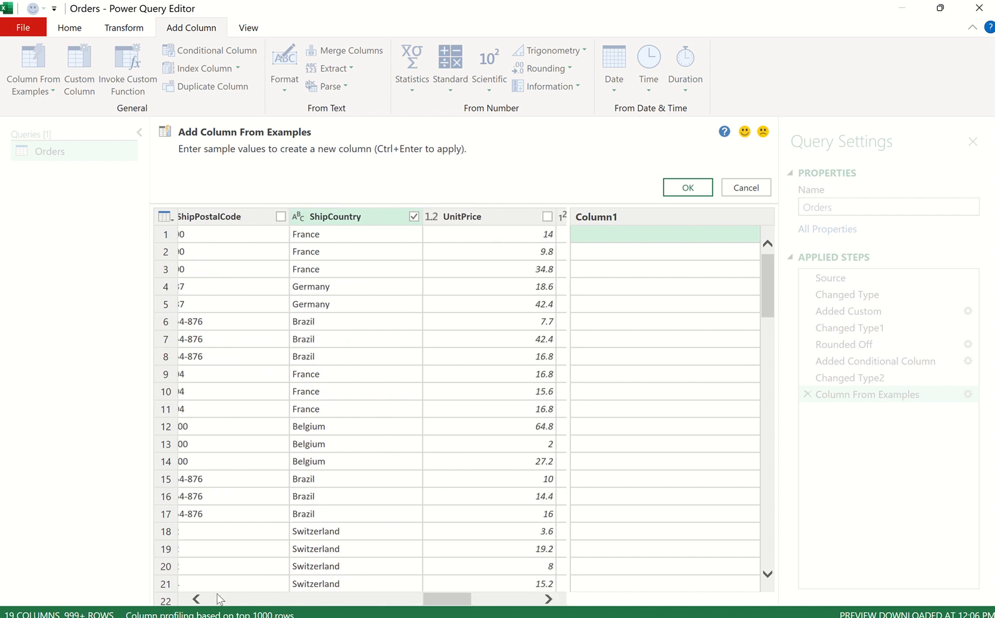
left_click(198, 600)
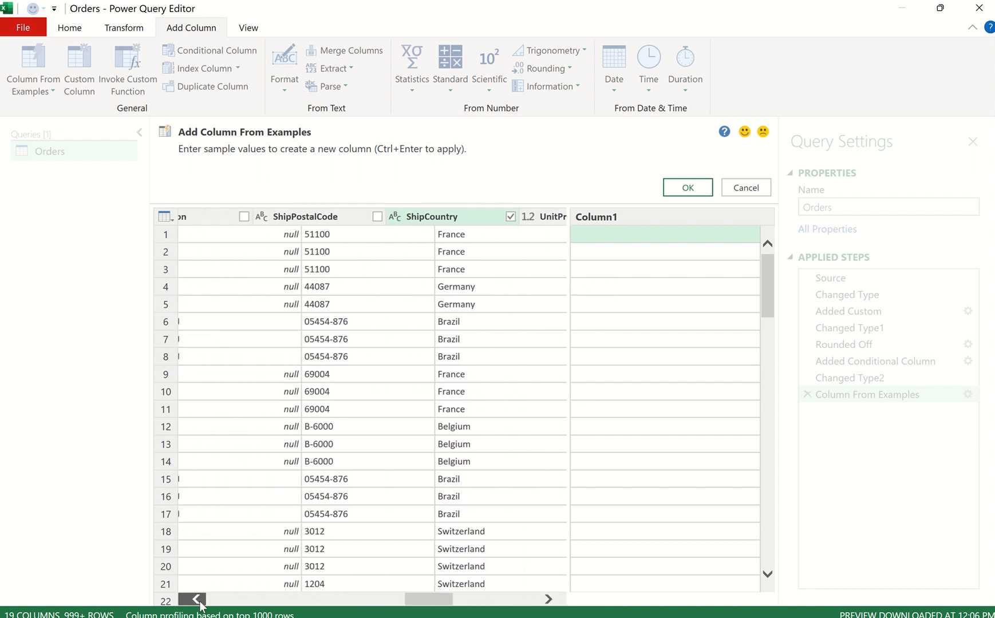
left_click(621, 235)
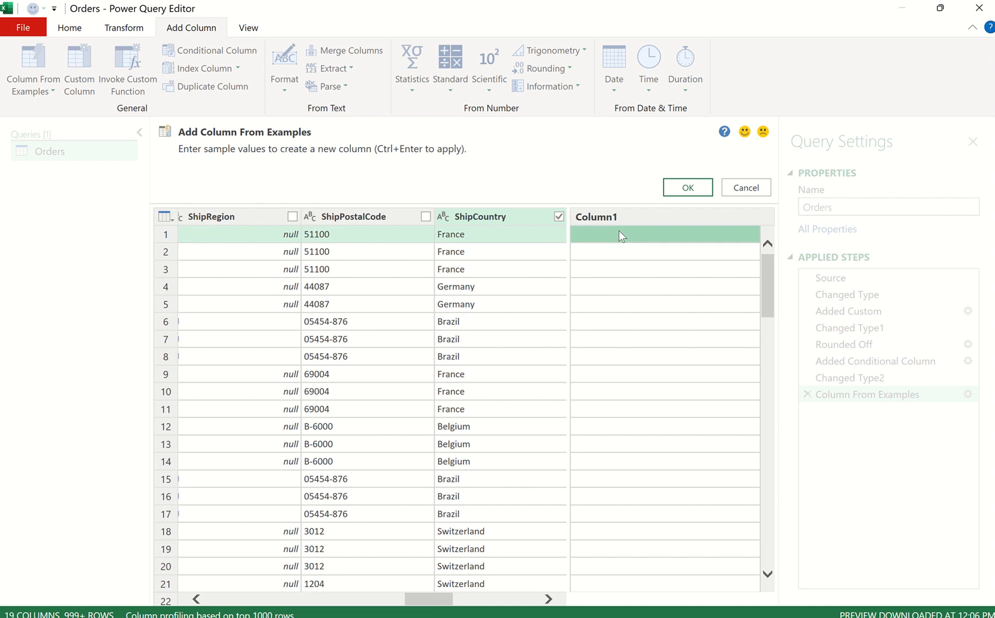
type("FR")
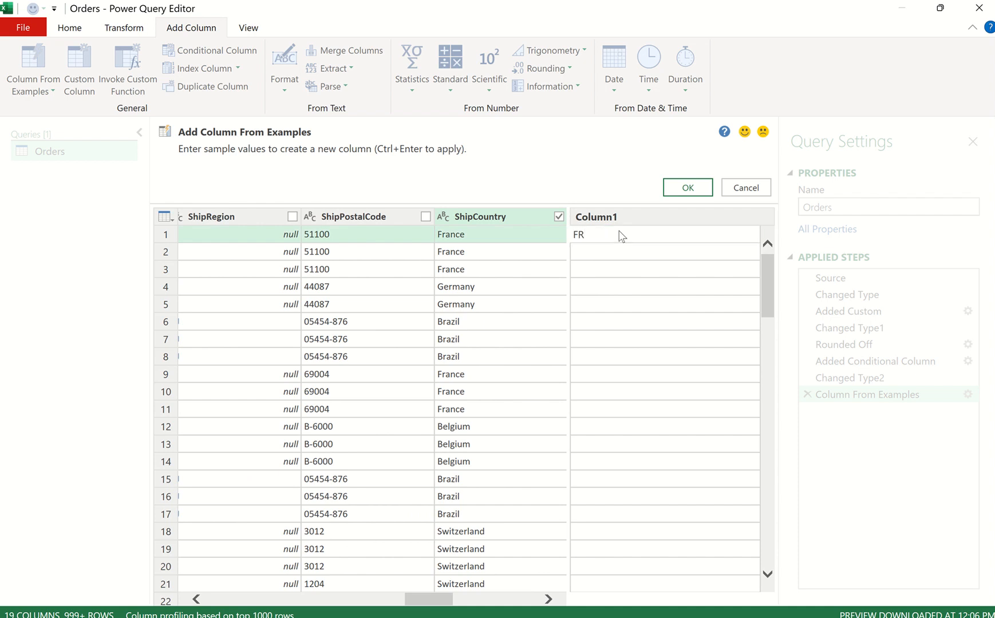
key("Return")
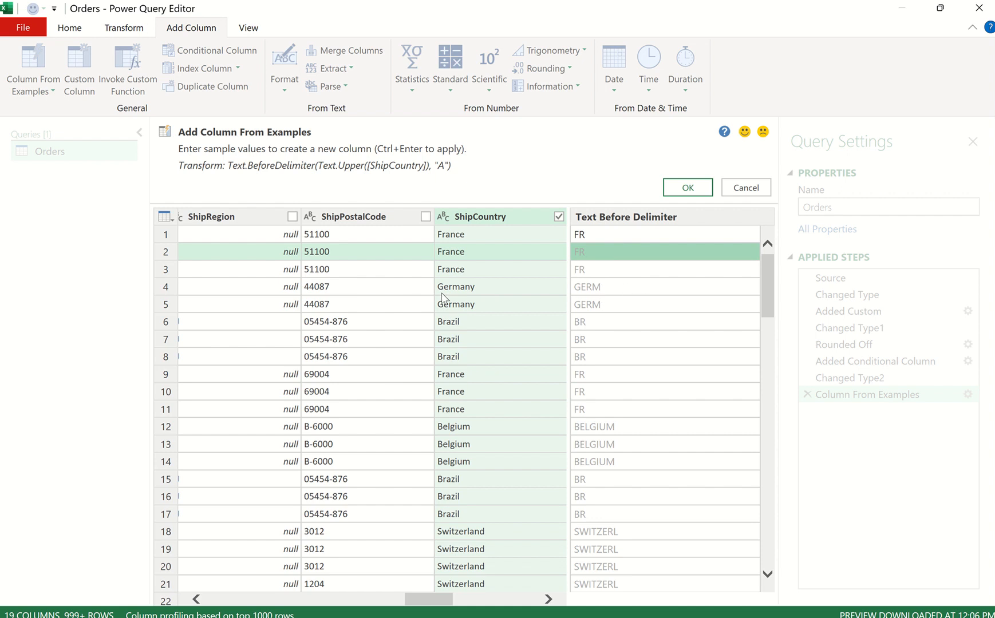
Step: Enter GE as the example for the first Germany row, check the suggested codes further down, and accept the new column
left_click(594, 290)
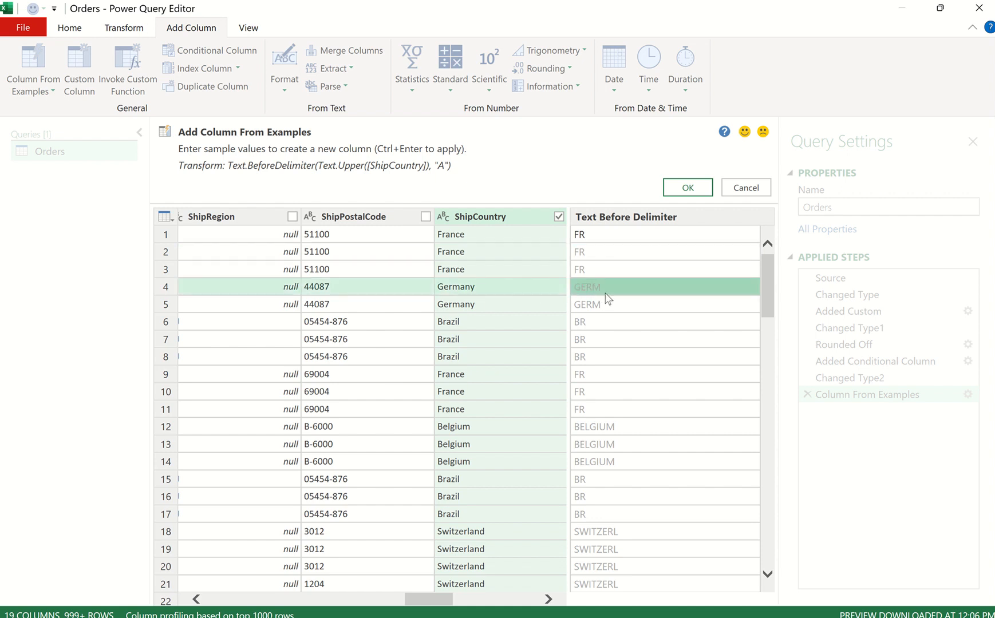
type("GE")
key("Return")
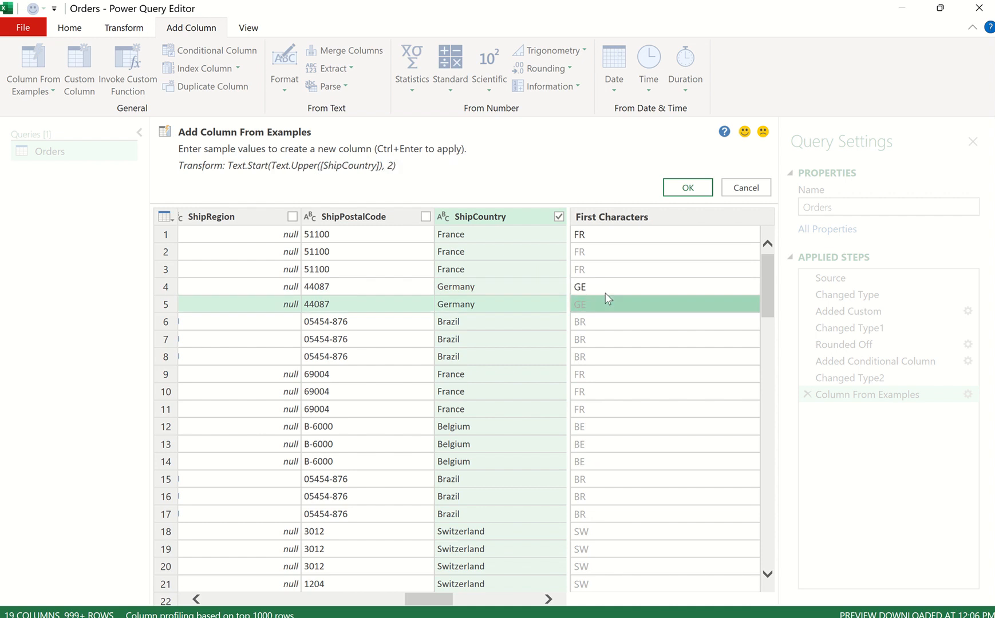
scroll(637, 419, "down", 8)
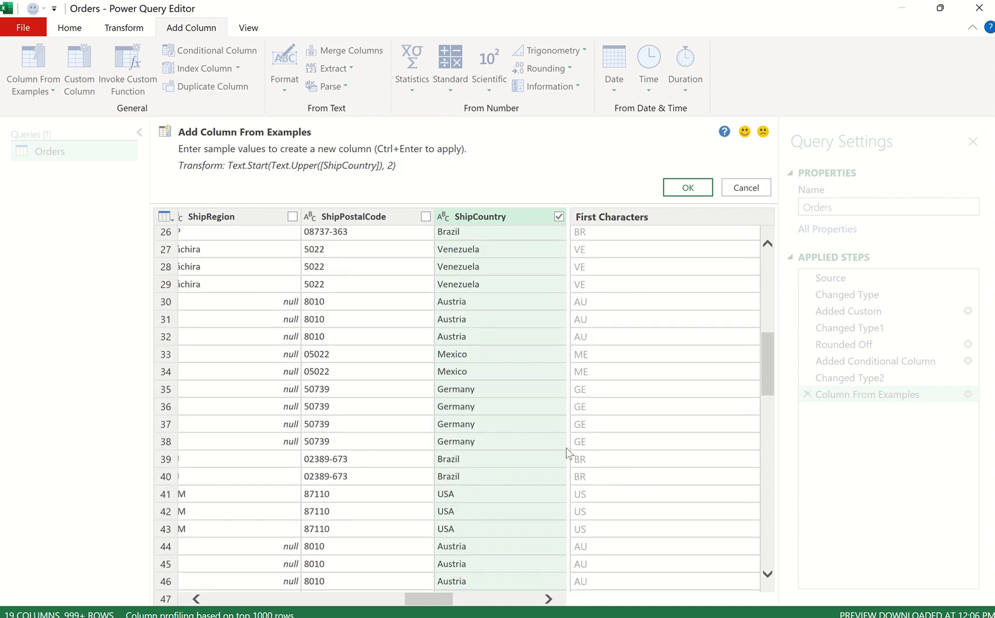
scroll(595, 481, "down", 1)
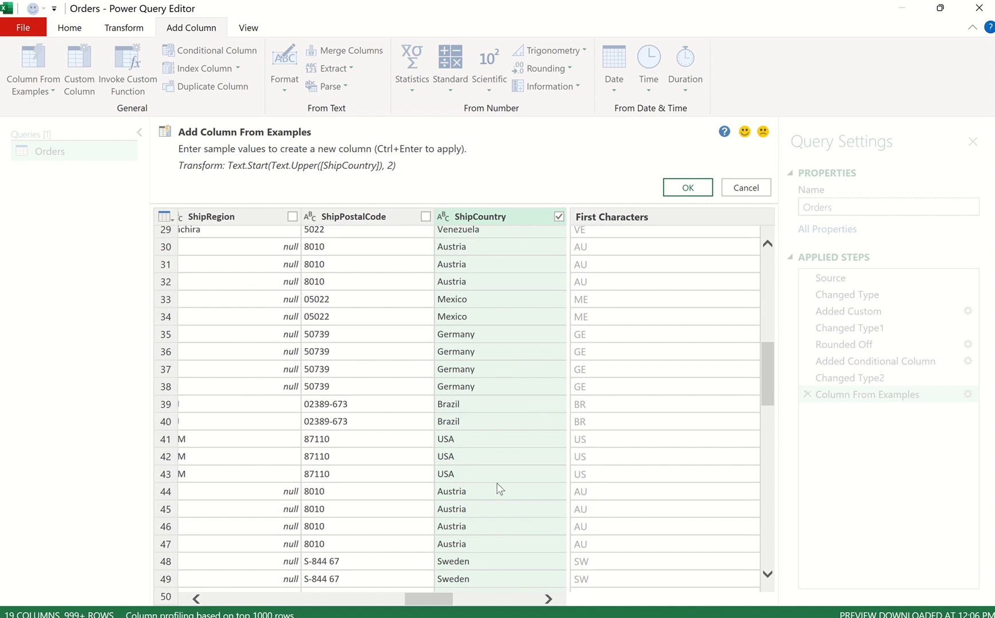
scroll(600, 512, "down", 5)
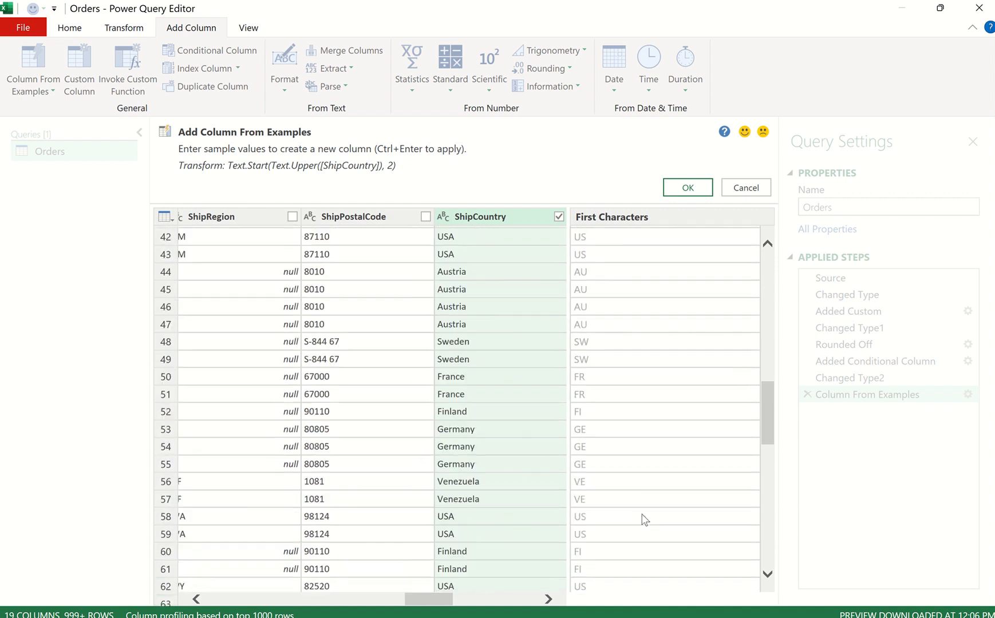
left_click(690, 187)
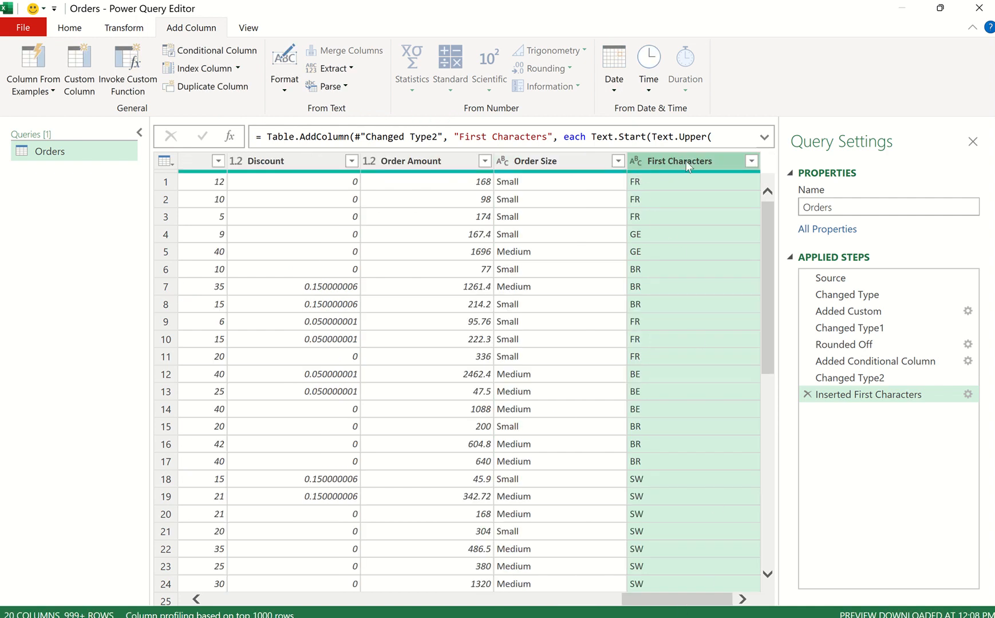
Step: Rename the new country code column as CCODE
double_click(696, 161)
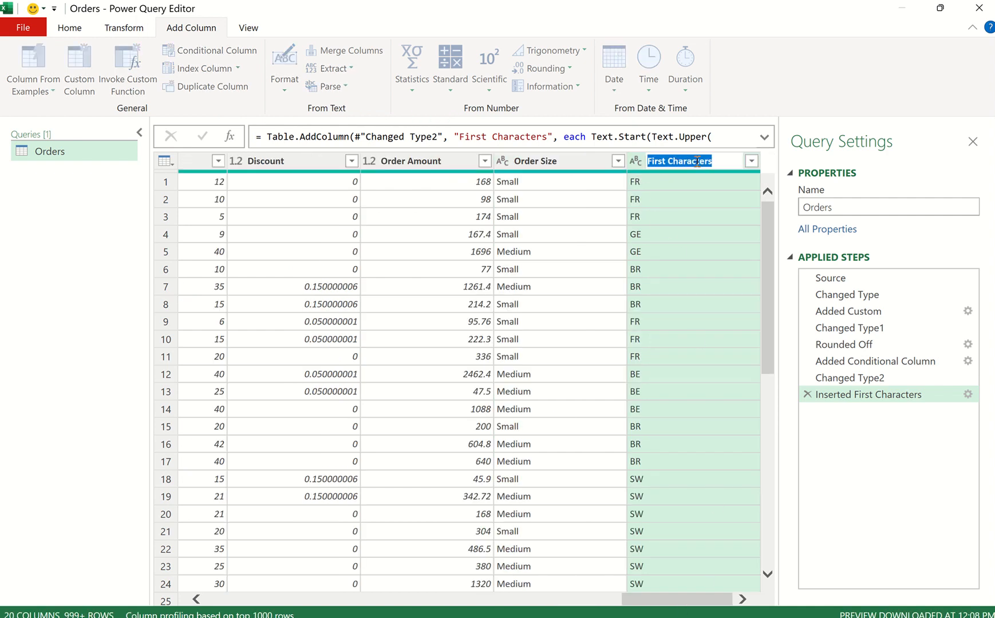
type("CCODE")
key("Return")
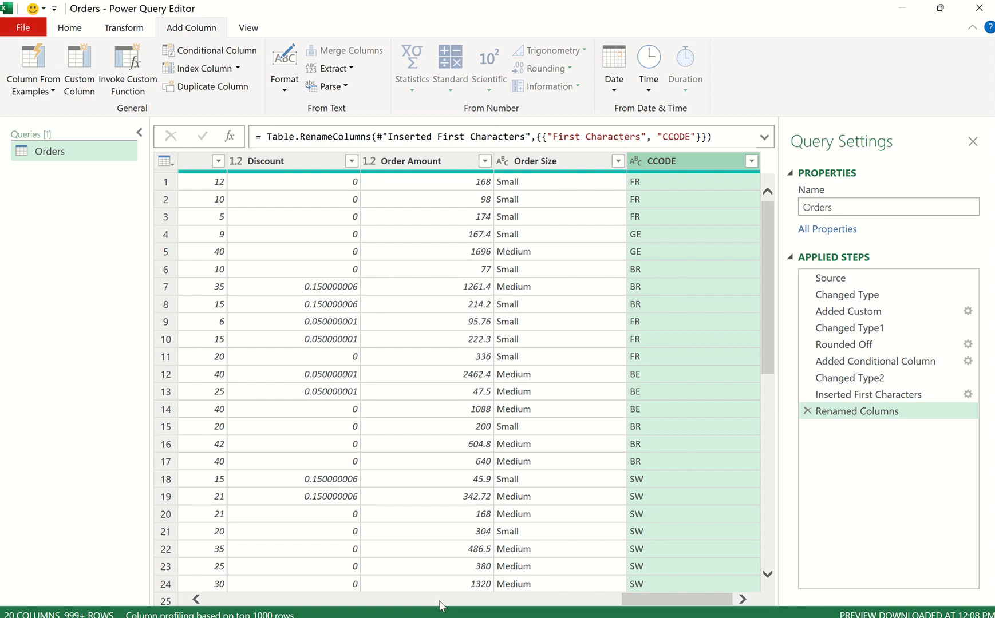
Step: Review the Order Amount, Order Size and CCODE columns, and close the query editor, loading the Orders query into the workbook
left_click(421, 161)
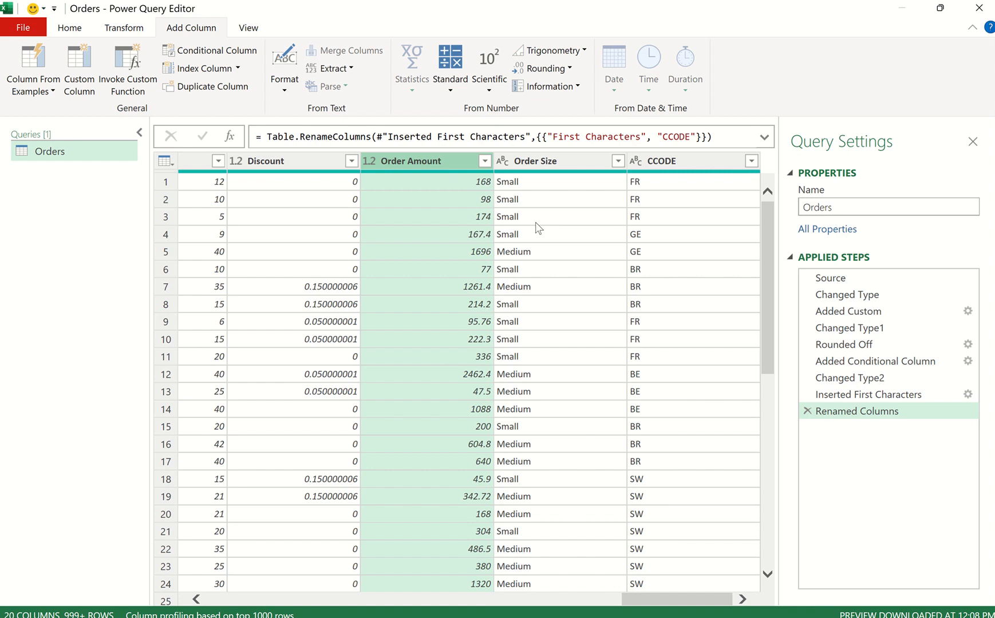
left_click(519, 178)
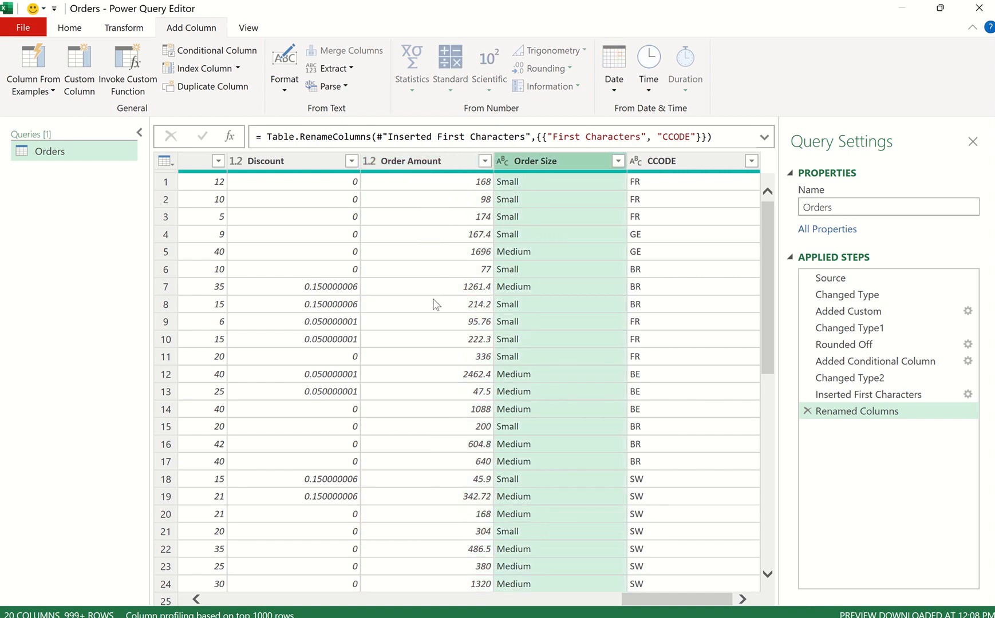
left_click(665, 166)
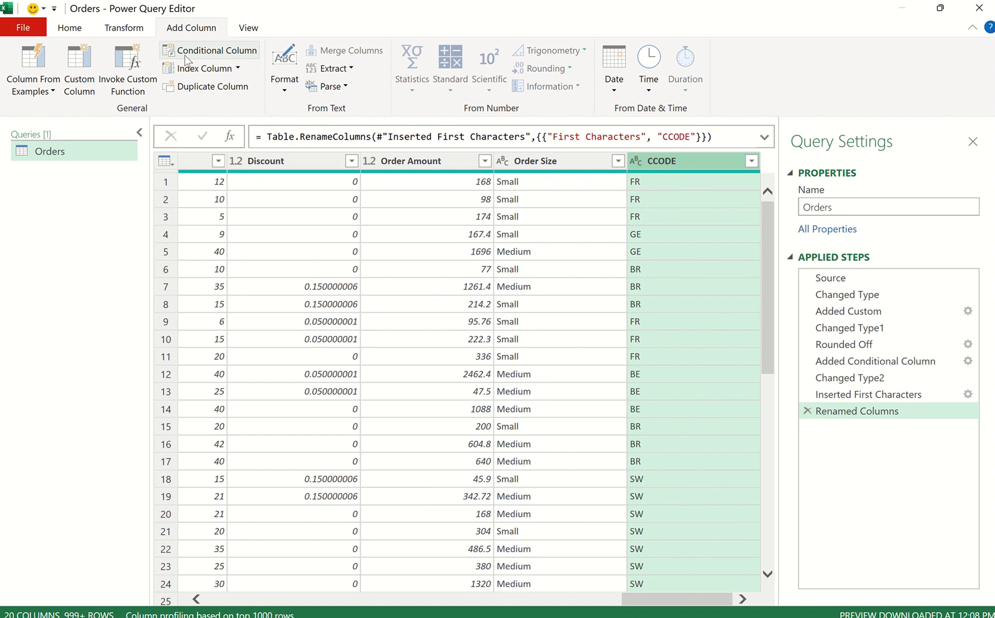
left_click(79, 30)
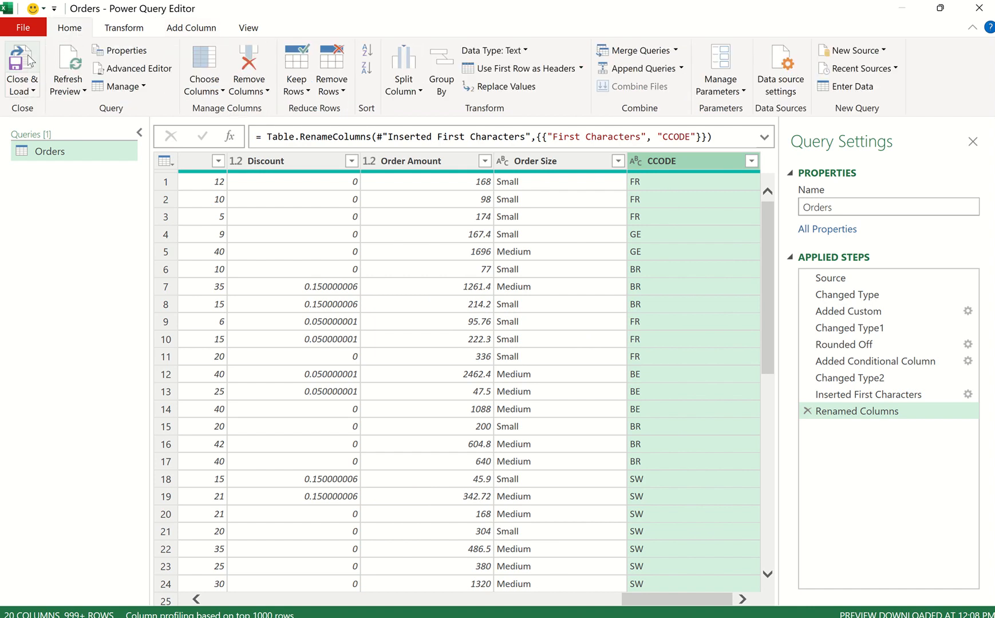
left_click(22, 63)
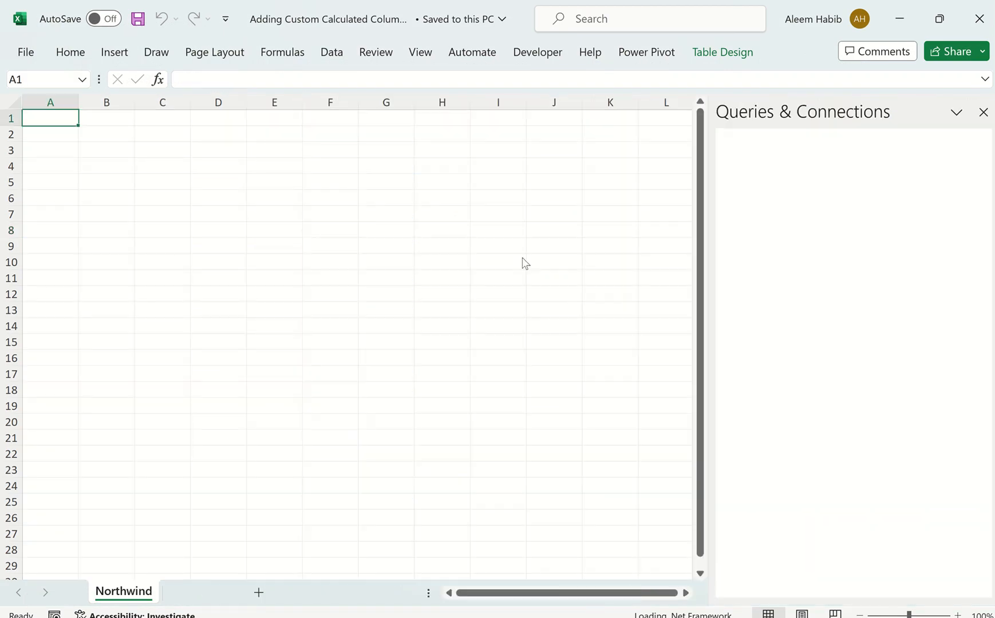